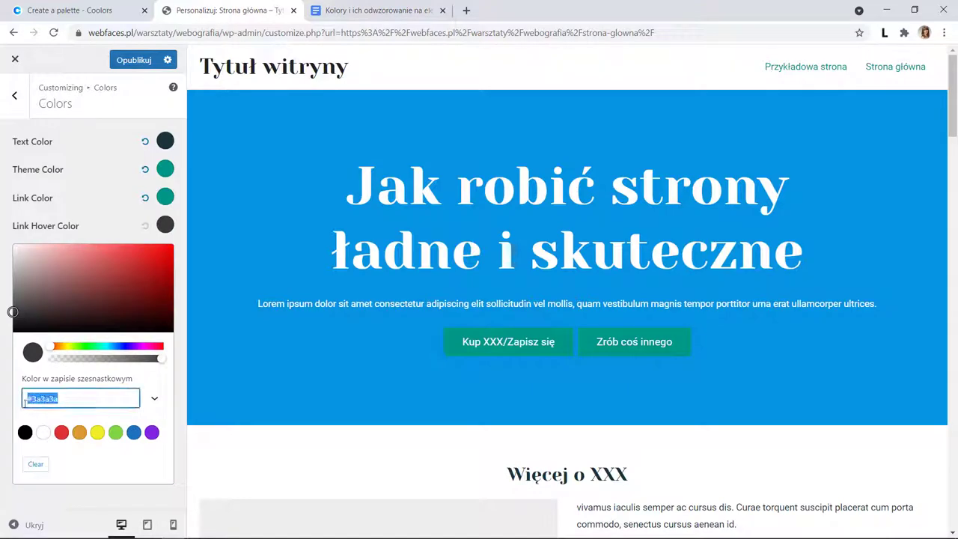
Set the Link Hover Color to #007a6e.
text(#007a6e)
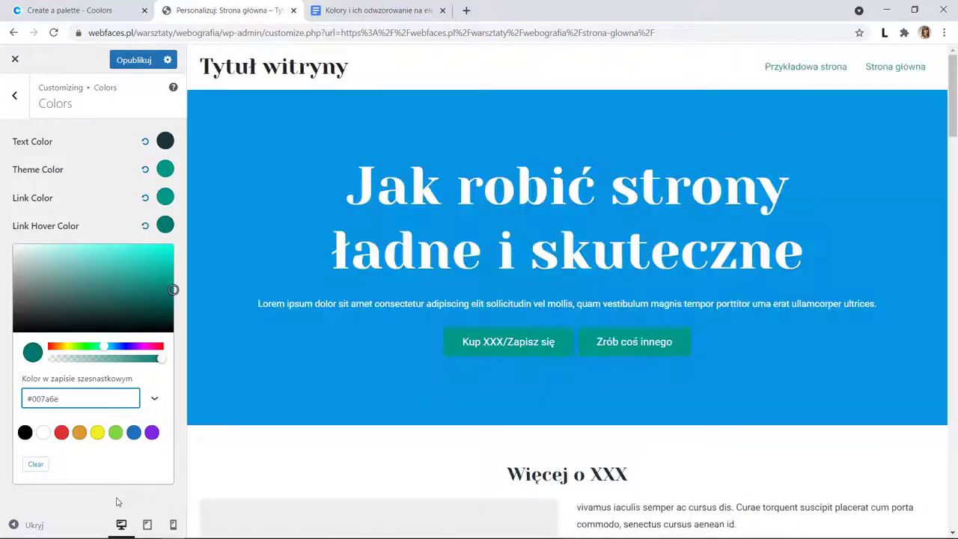
click(117, 502)
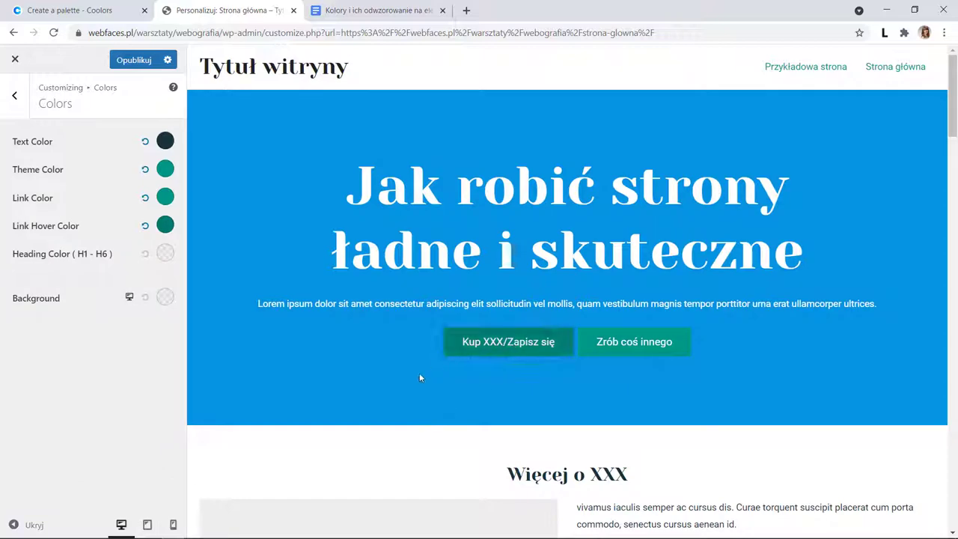
Copy the "Neutralny ciemny 2" code 183339 from the Google Docs colour table and set it as the Heading Color (H1 - H6).
click(380, 13)
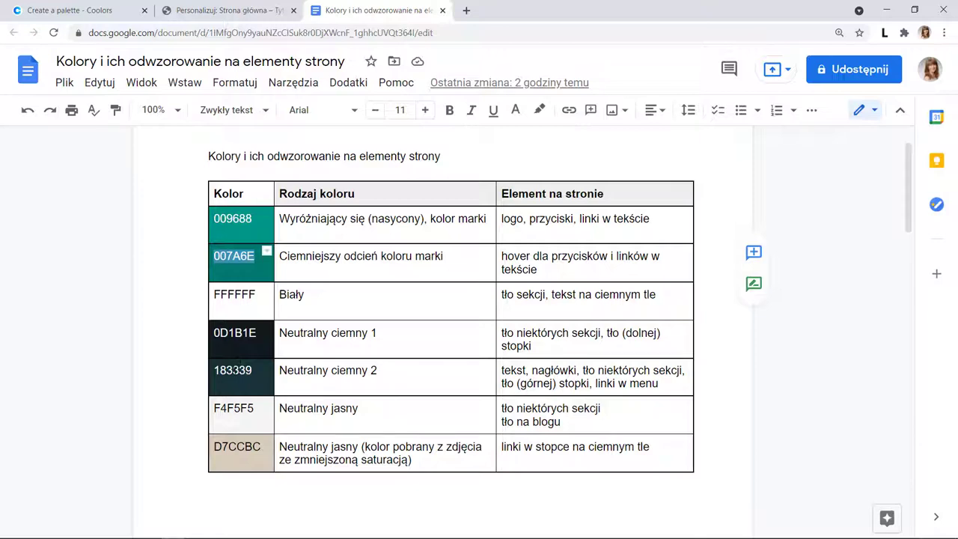
double_click(224, 370)
key(ctrl+c)
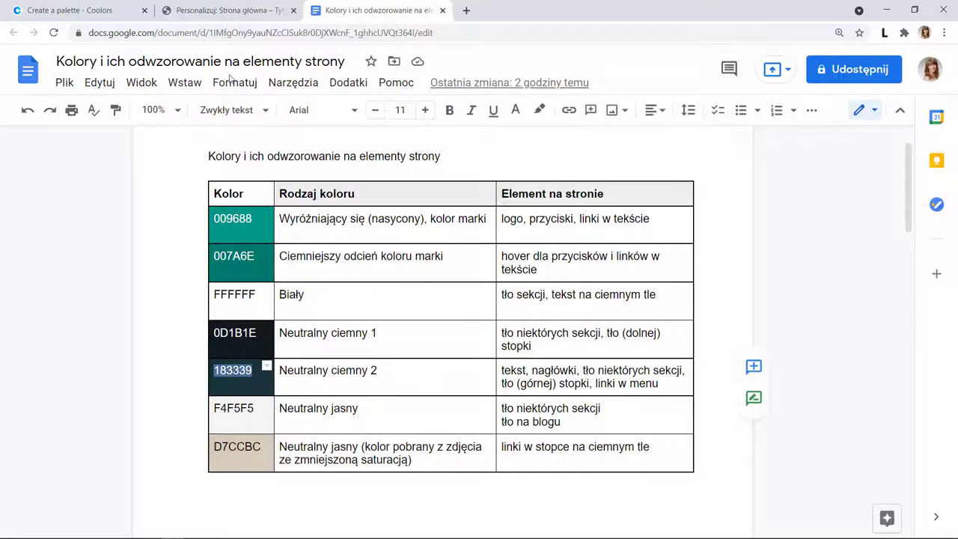
click(224, 11)
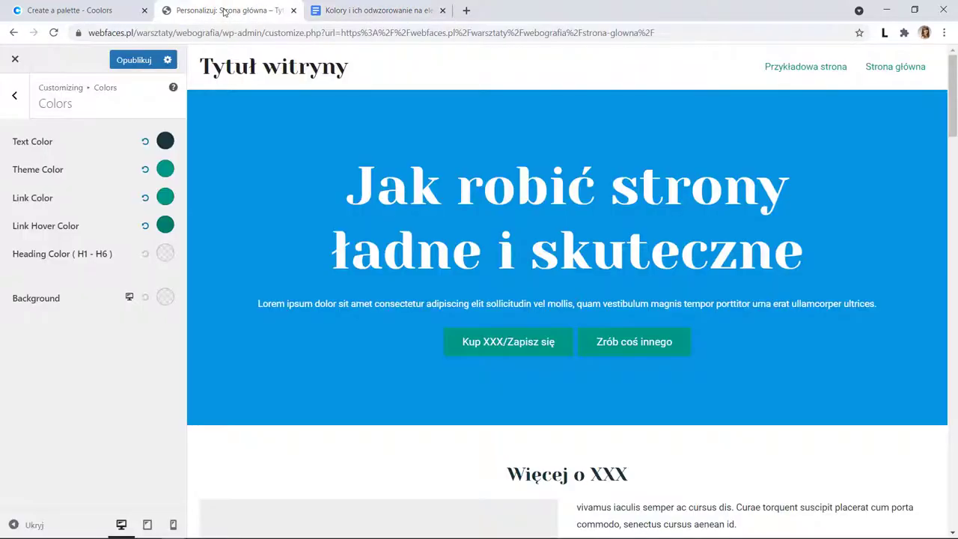
click(164, 253)
click(48, 424)
double_click(48, 424)
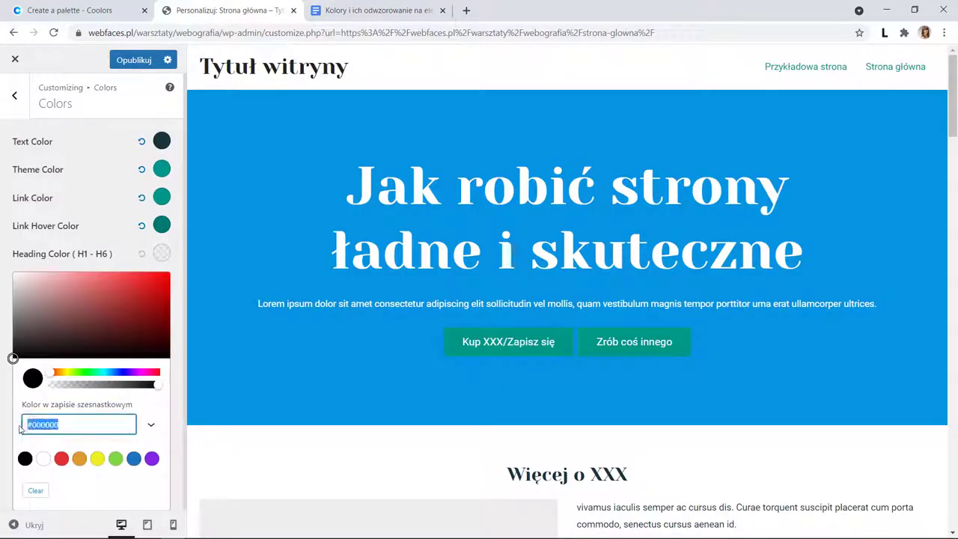
key(ctrl+v)
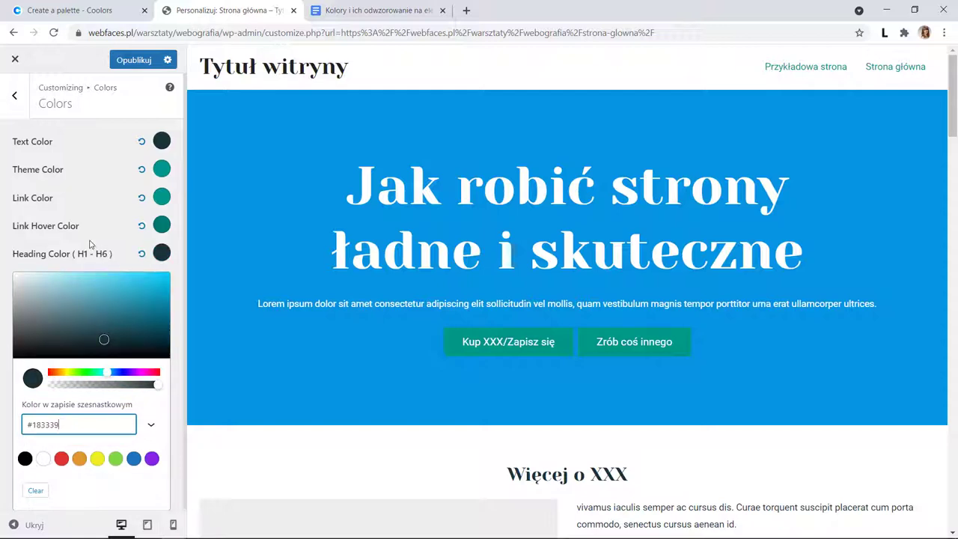
click(90, 245)
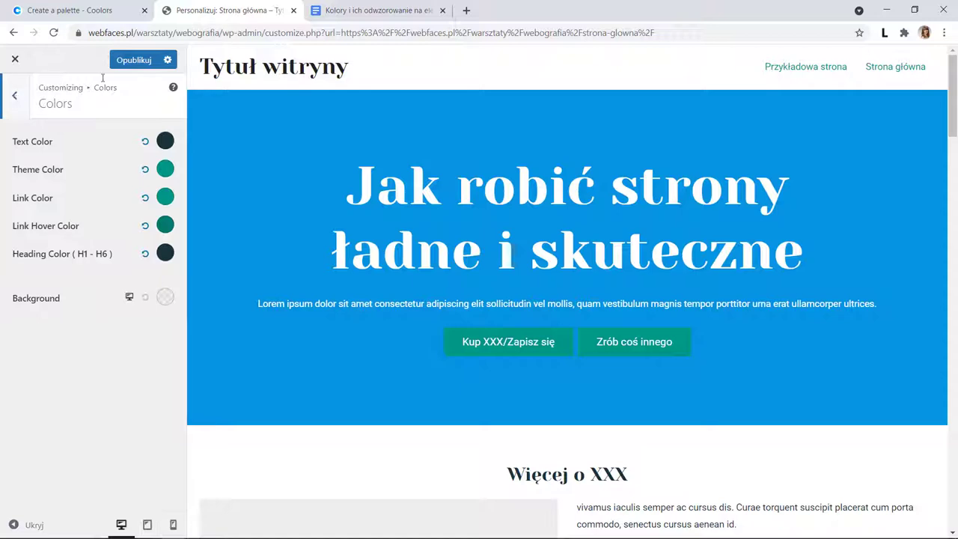
Publish the colour customizations, leave the customizer and open the home page for editing.
click(135, 60)
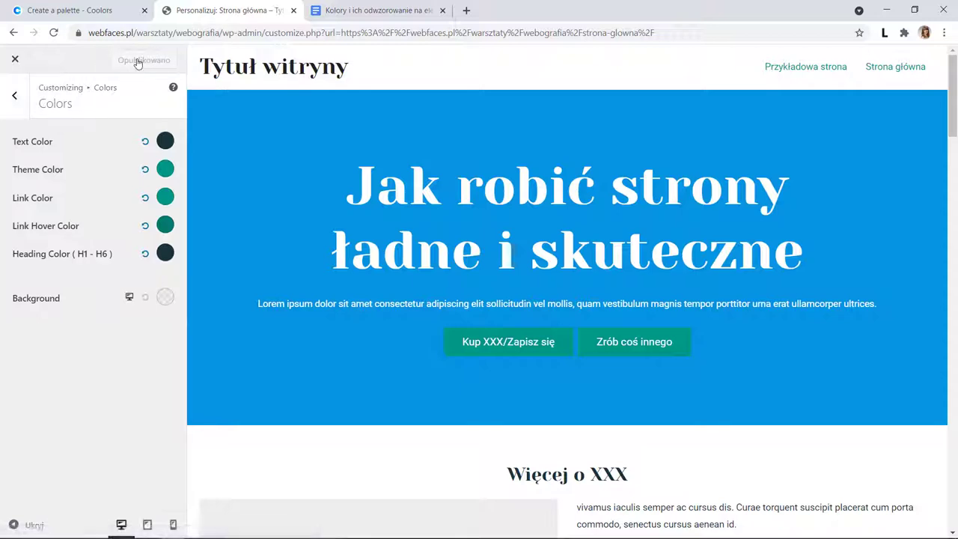
click(15, 62)
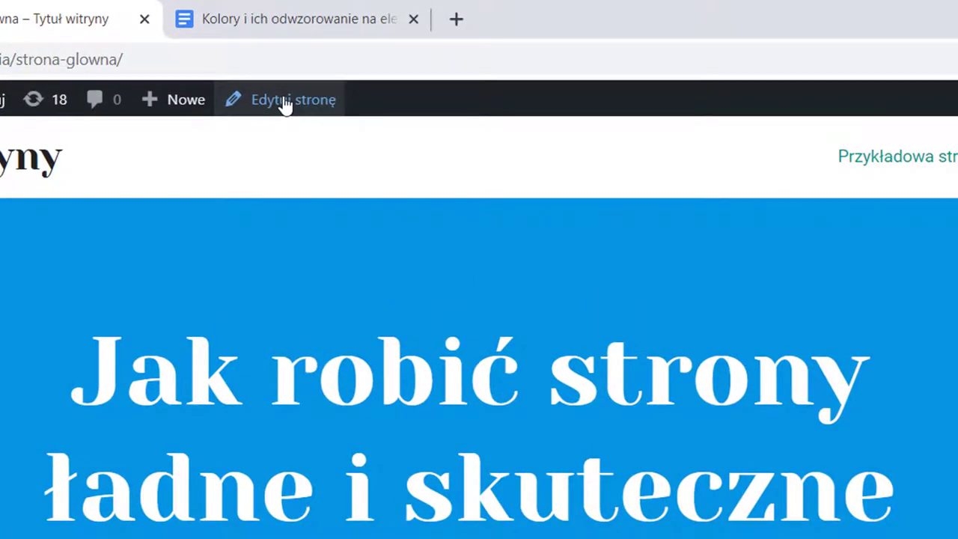
click(285, 105)
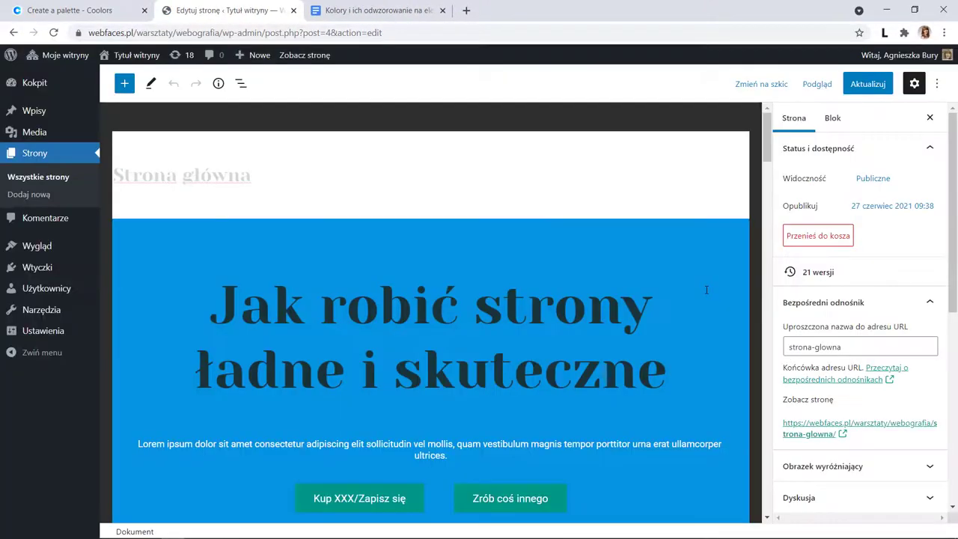
Set the hero cover block's overlay to custom colour #0d1b1e, copied from the "Neutralny ciemny 1" row of the Google Docs table.
click(662, 233)
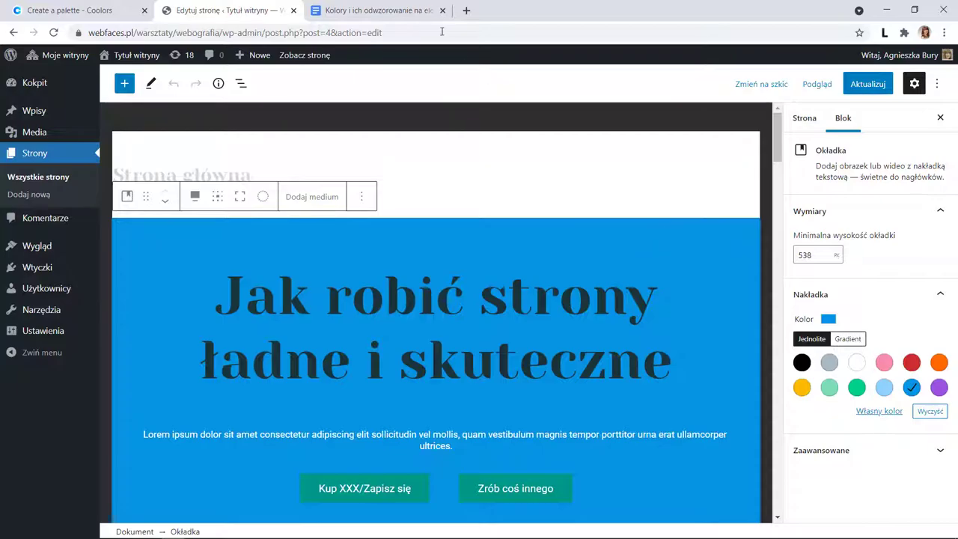
click(371, 10)
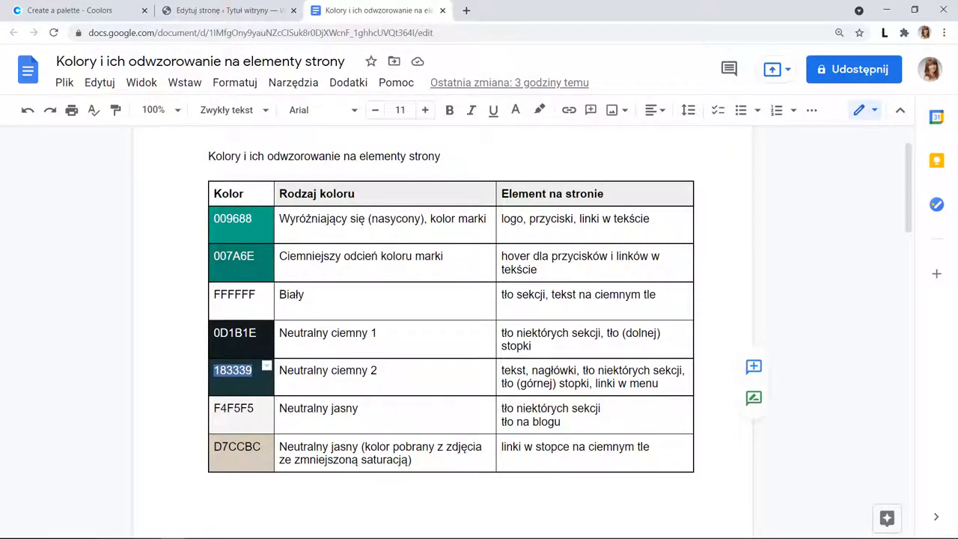
double_click(234, 332)
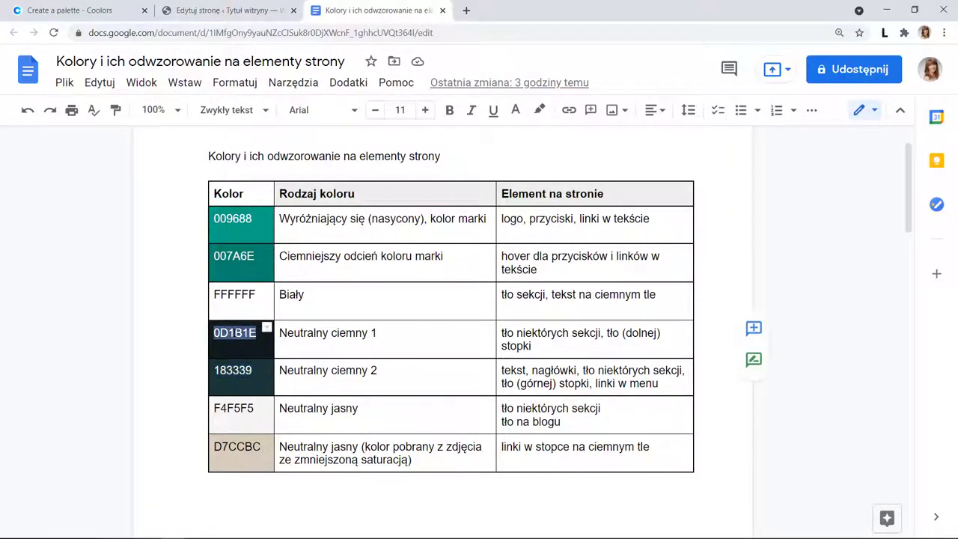
click(211, 10)
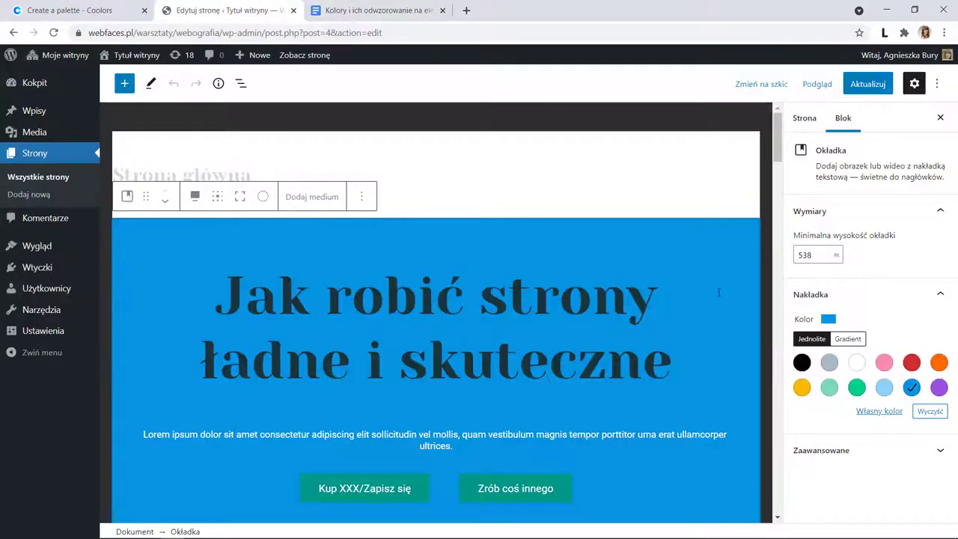
click(883, 413)
drag(775, 372, 725, 372)
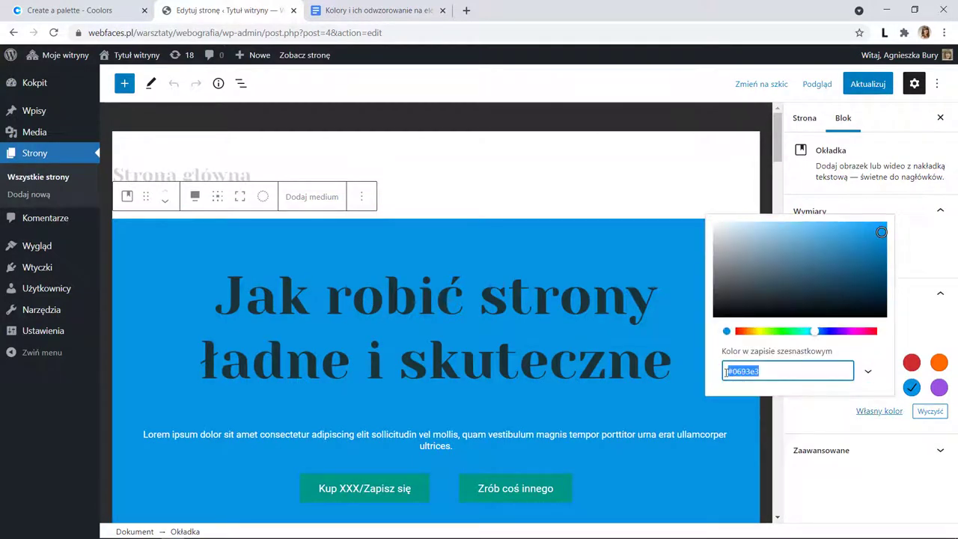
text(#0d1b1e)
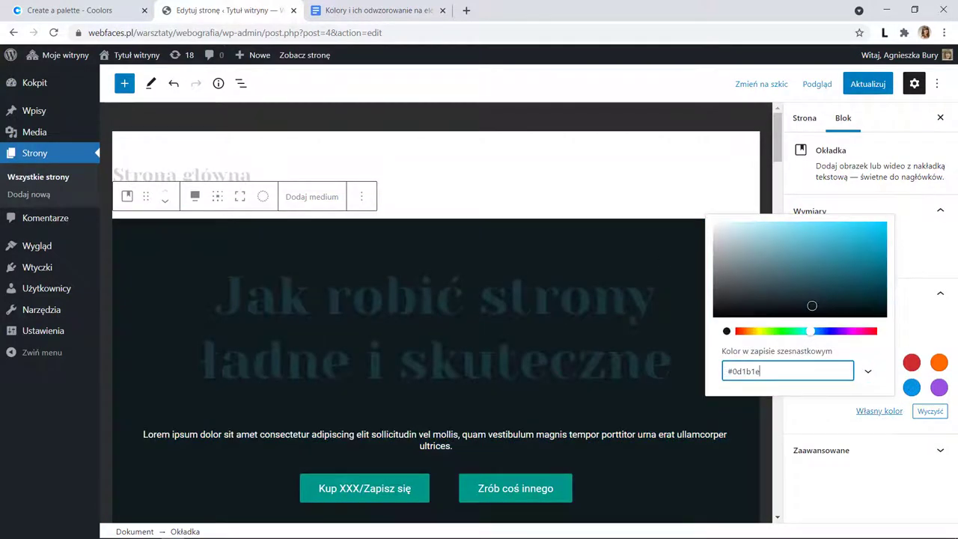
Set the text colour of the hero heading "Jak robić strony ładne i skuteczne" to white.
click(643, 352)
click(887, 327)
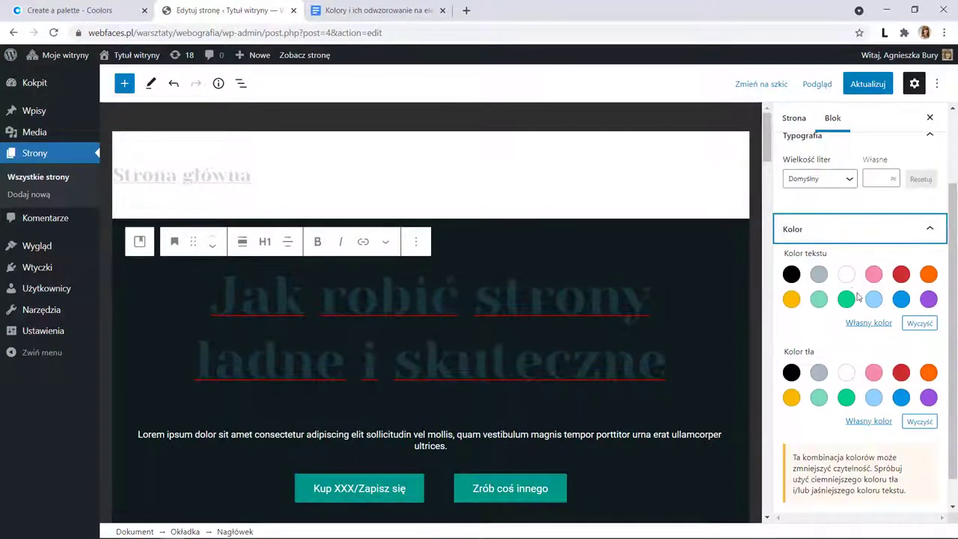
click(846, 274)
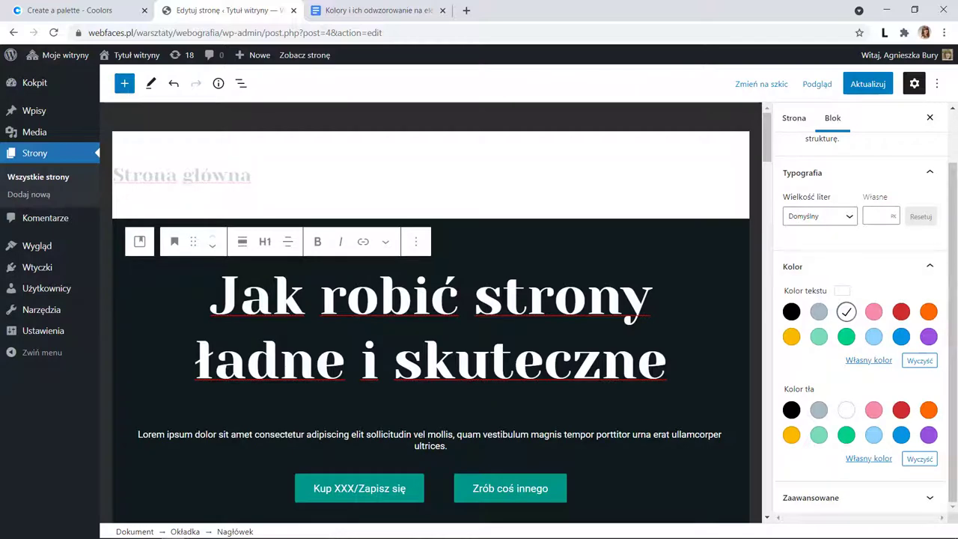
Set the overlay of the light blue "Lorem ipsum" cover block to custom colour #0d1b1e.
scroll(704, 310, down, 5)
scroll(704, 308, down, 4)
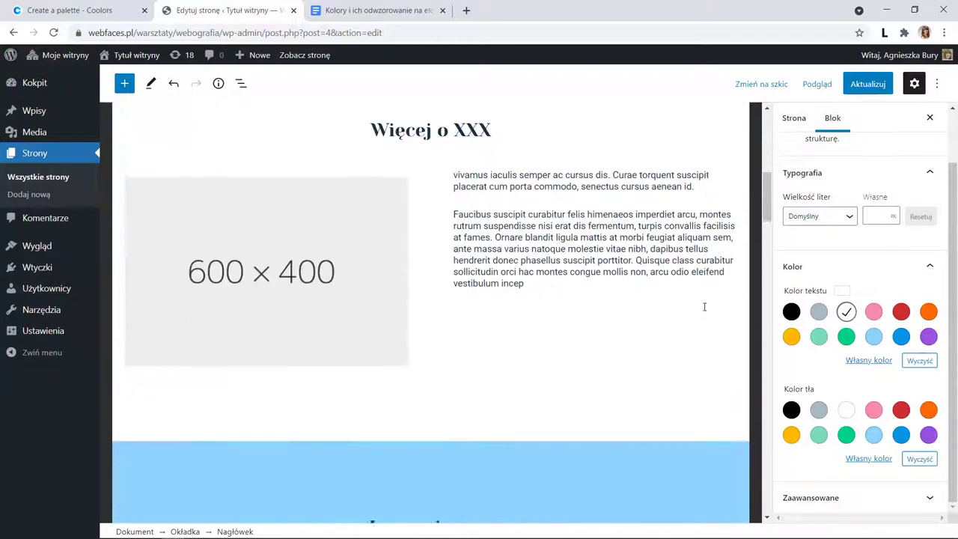
click(675, 215)
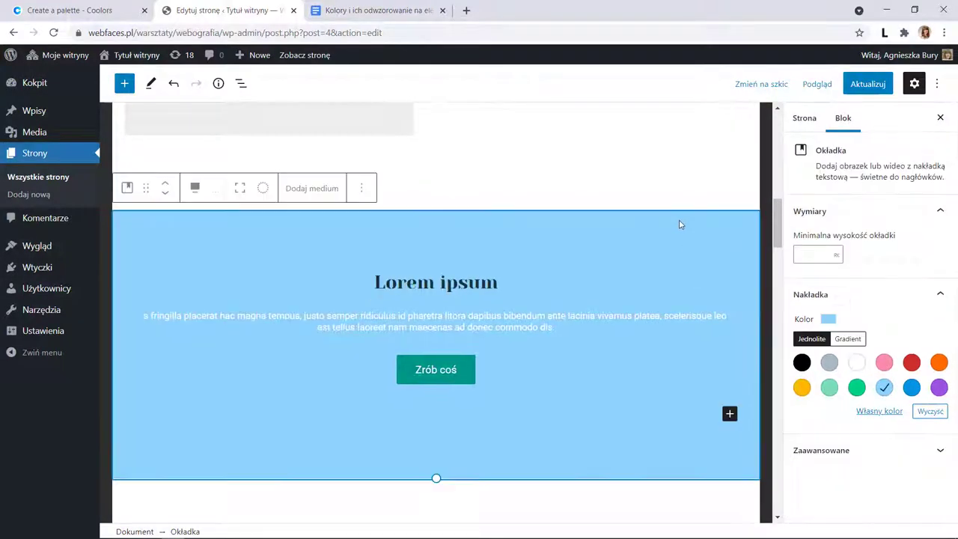
click(885, 411)
drag(763, 371, 719, 373)
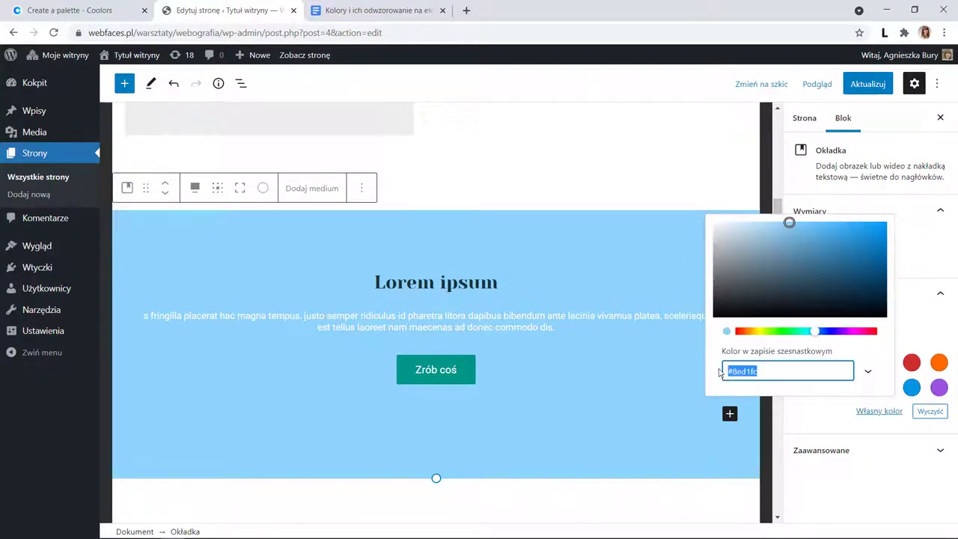
text(#0d1b1e)
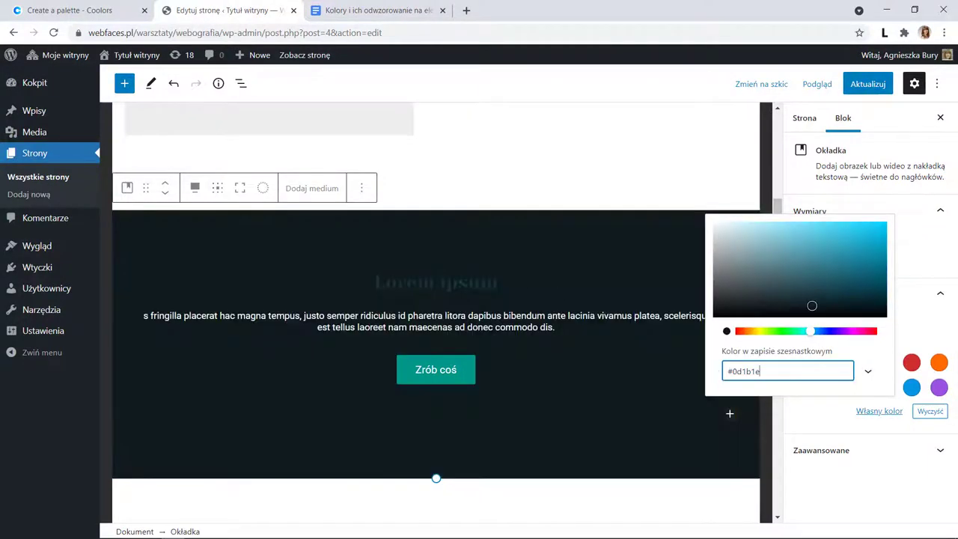
Check the "Lorem ipsum" heading in the block list view and set its text colour to white.
click(436, 283)
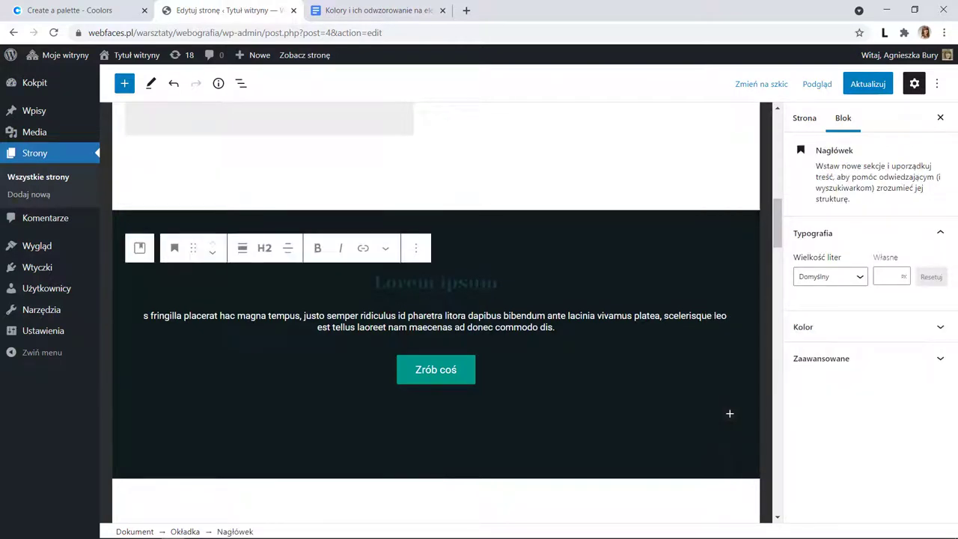
click(241, 83)
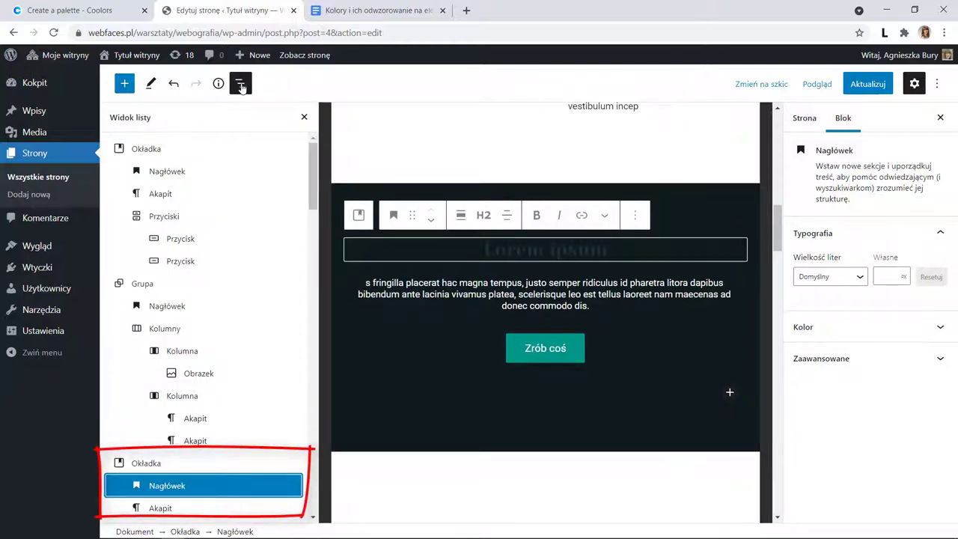
click(241, 85)
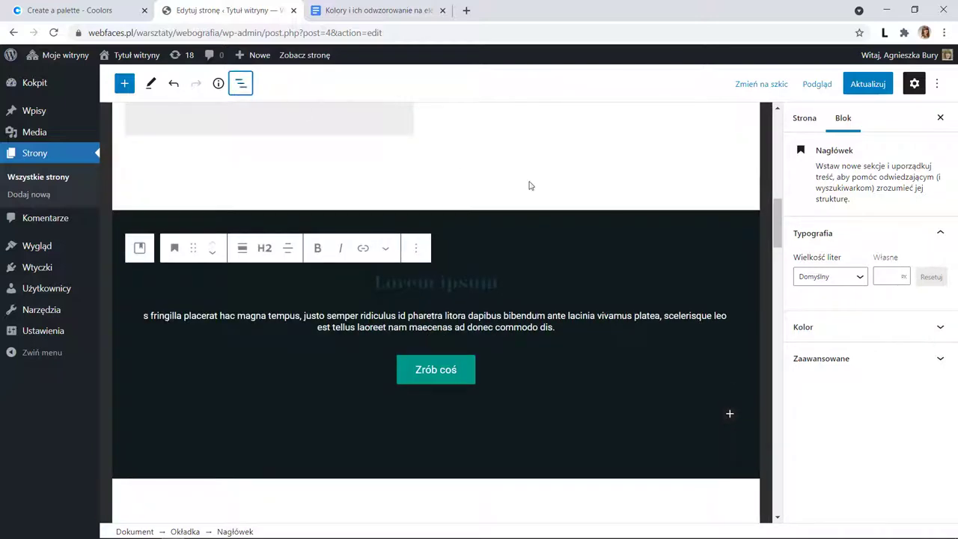
click(901, 327)
click(845, 276)
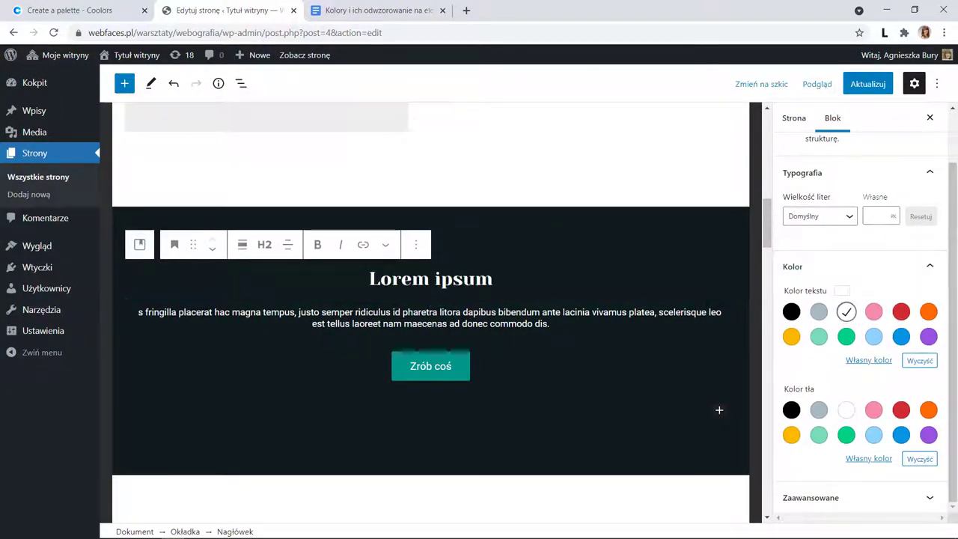
Set the background of the group containing "Korzyści które osiągniesz dzięki XXX" to #f4f5f5, copied from the "Neutralny jasny" row of the Google Docs table.
scroll(702, 281, down, 10)
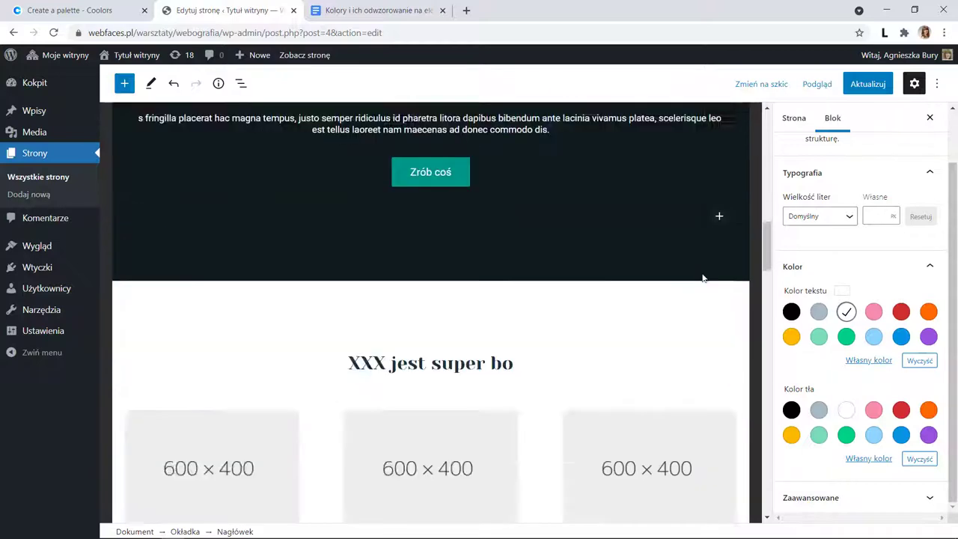
scroll(702, 282, down, 2)
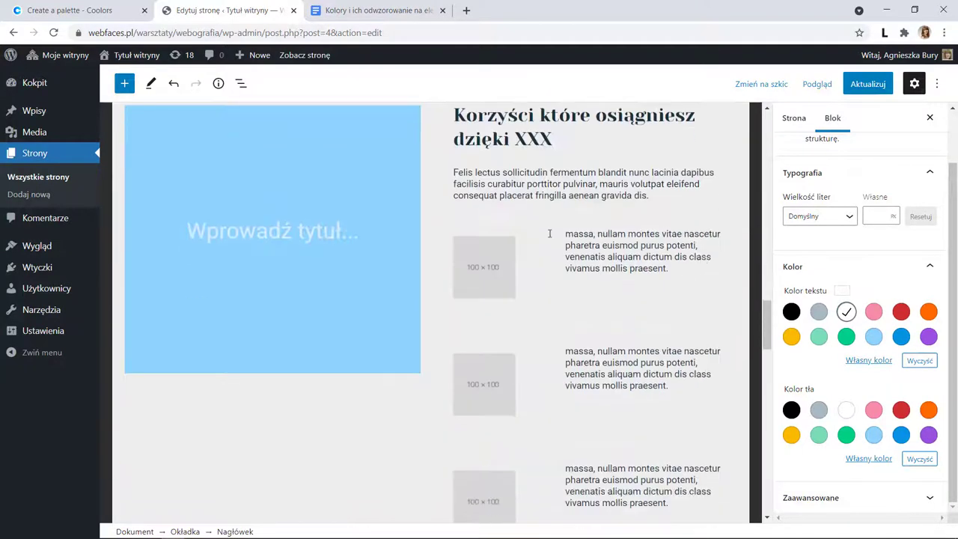
scroll(406, 160, up, 2)
scroll(410, 167, down, 1)
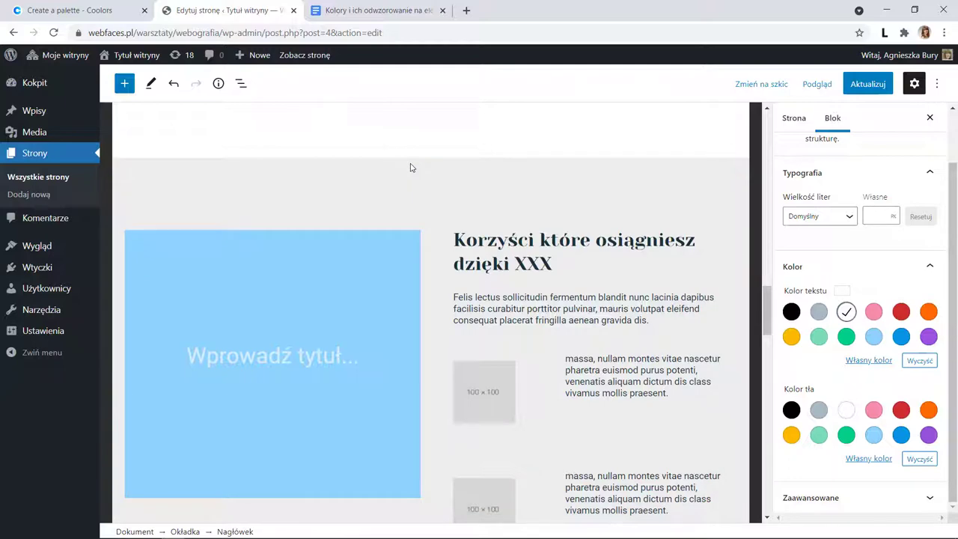
click(410, 168)
click(377, 10)
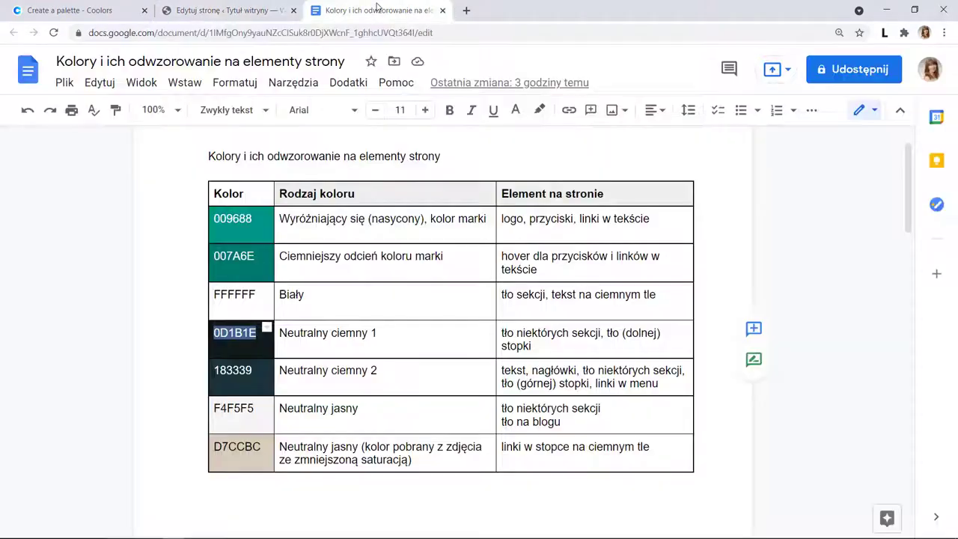
double_click(234, 410)
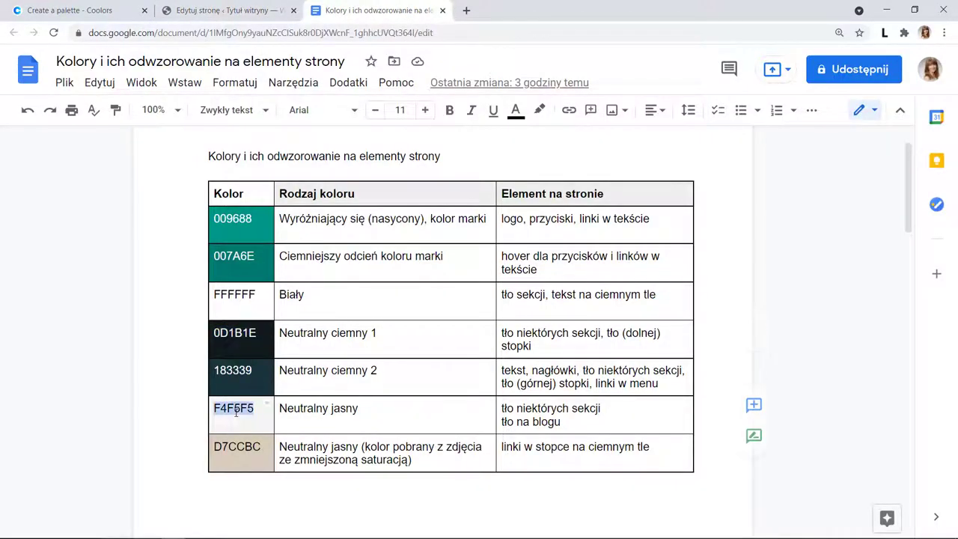
click(215, 11)
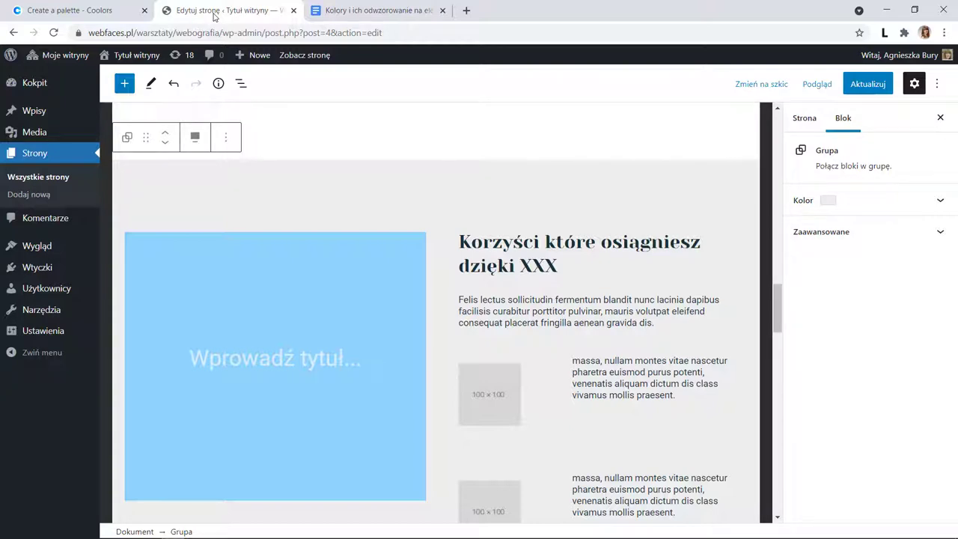
click(895, 214)
click(877, 414)
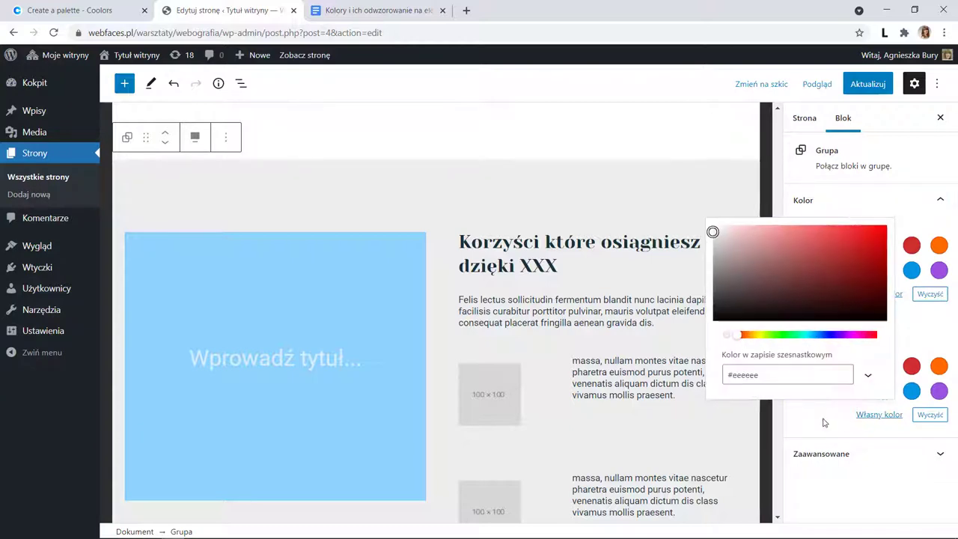
click(769, 379)
key(ctrl+a)
text(#f4f5f5)
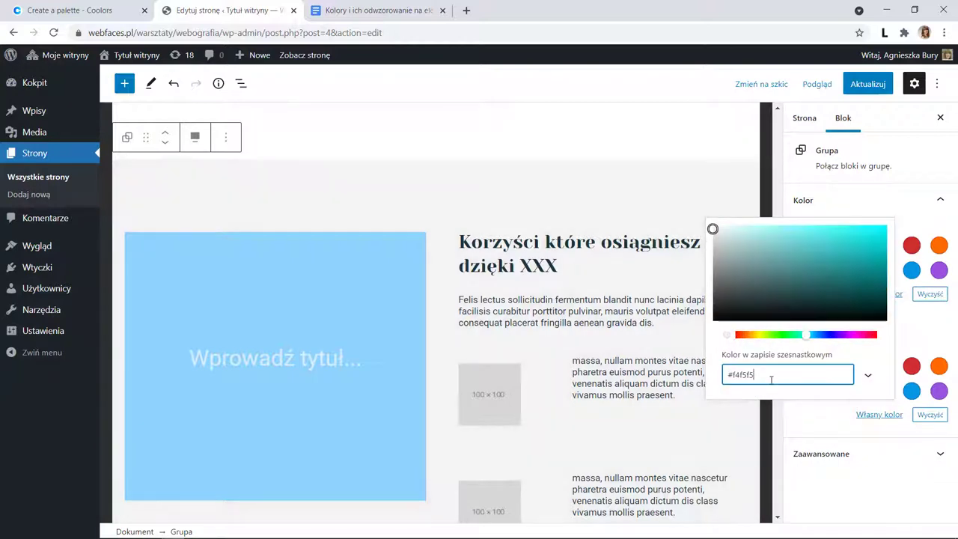
Set the overlay of the light blue cover block beside "Korzyści które osiągniesz dzięki XXX" to white.
click(556, 191)
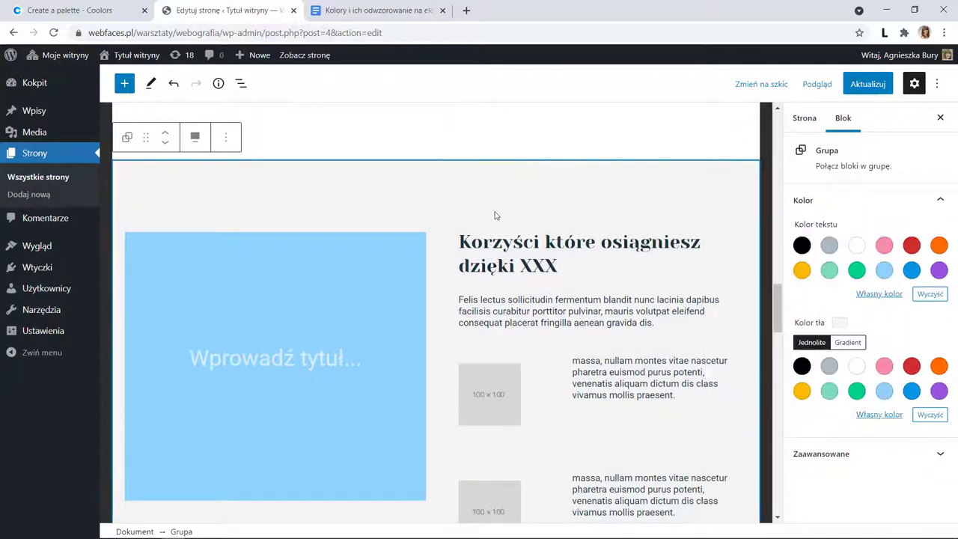
click(385, 255)
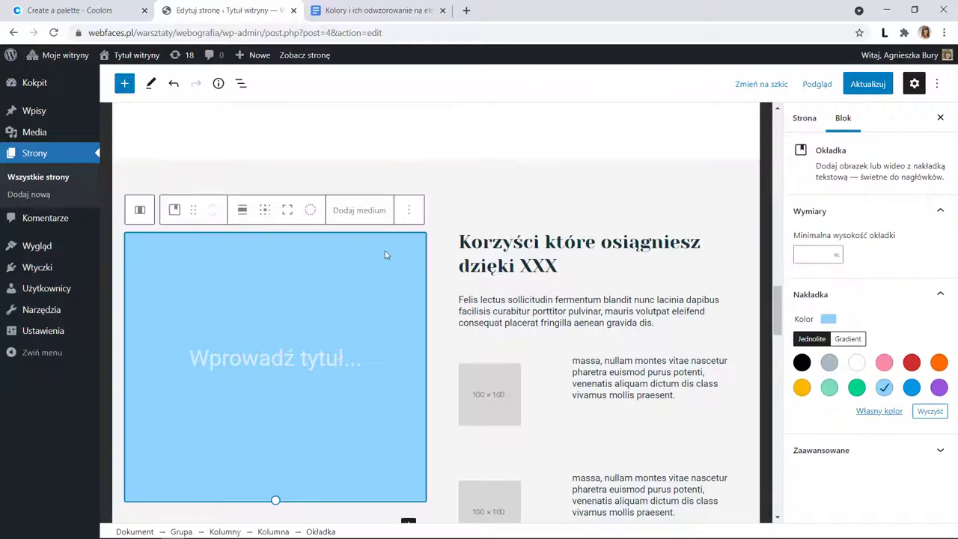
click(857, 362)
Set the background of the light blue "Napisz do na" group to custom colour #f4f5f5 and correct its heading to "Napisz do nas".
scroll(618, 303, down, 10)
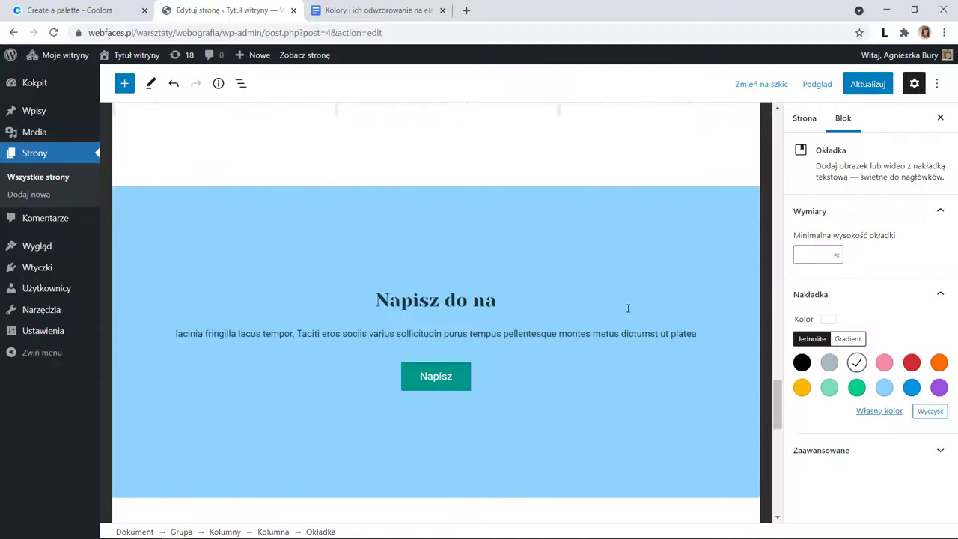
click(634, 202)
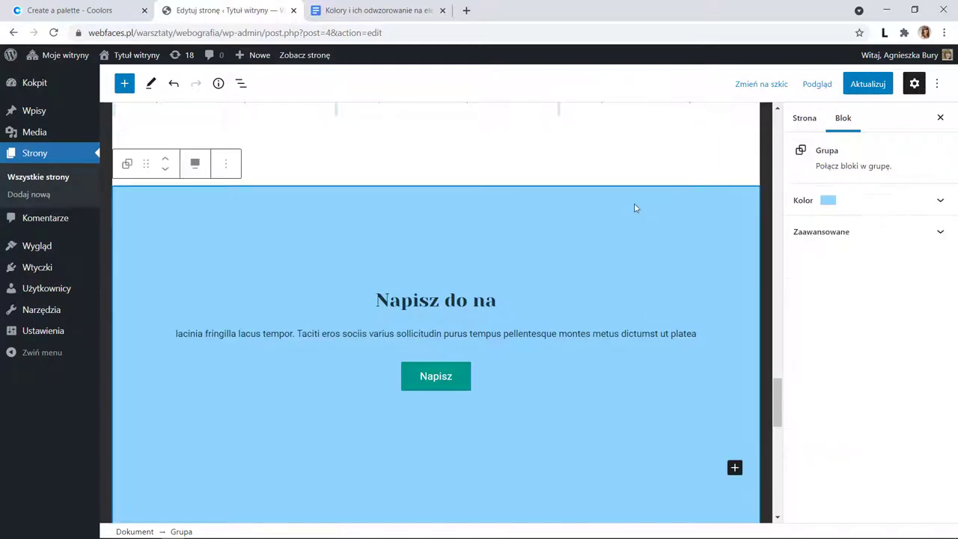
click(879, 205)
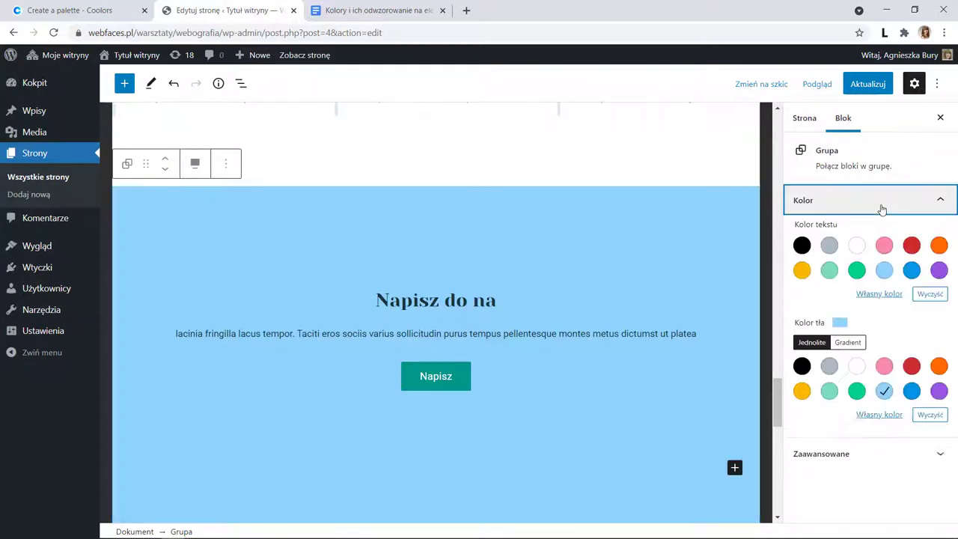
click(871, 416)
double_click(780, 378)
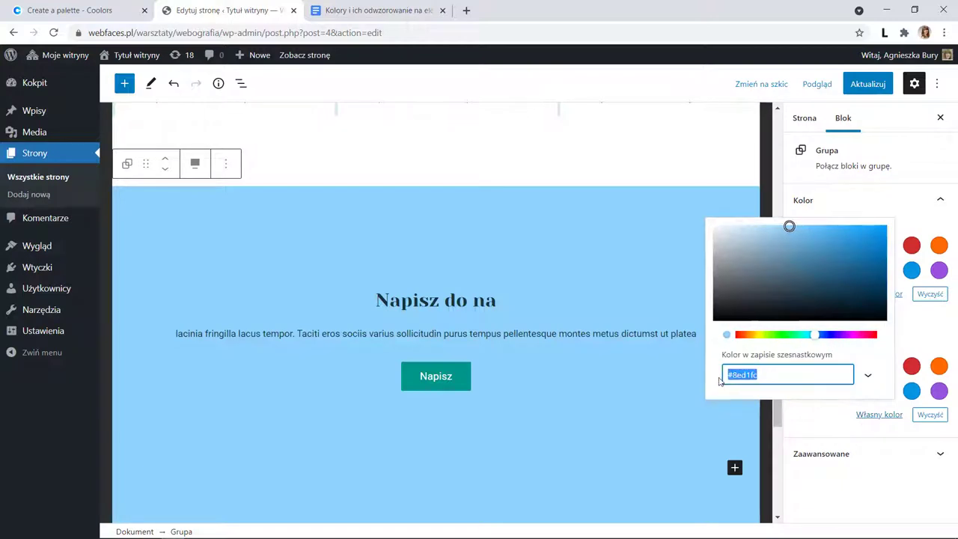
text(#f4f5f5)
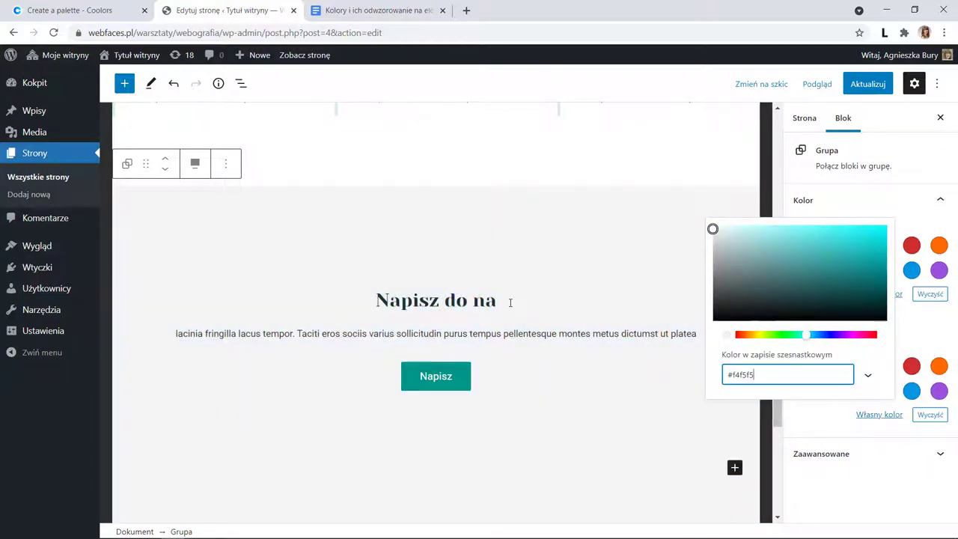
click(510, 302)
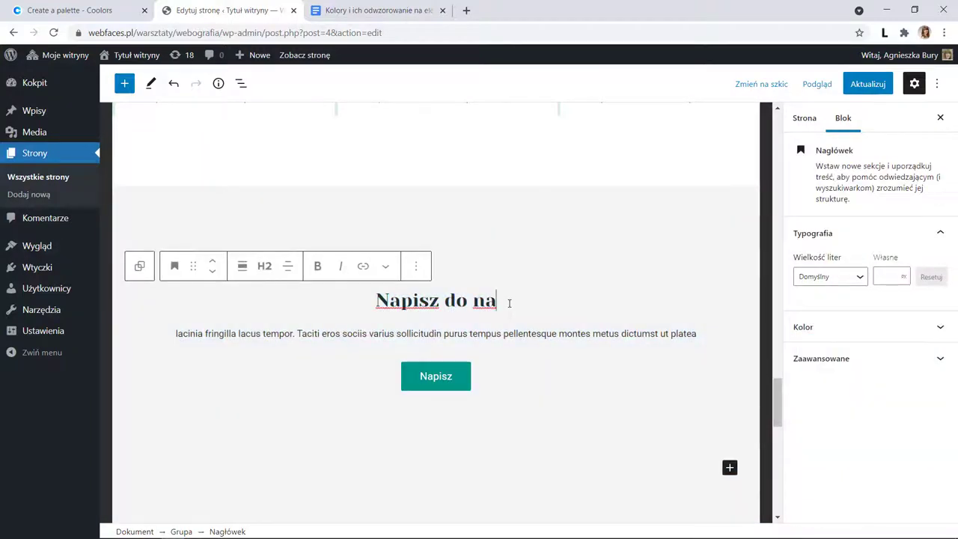
text(s)
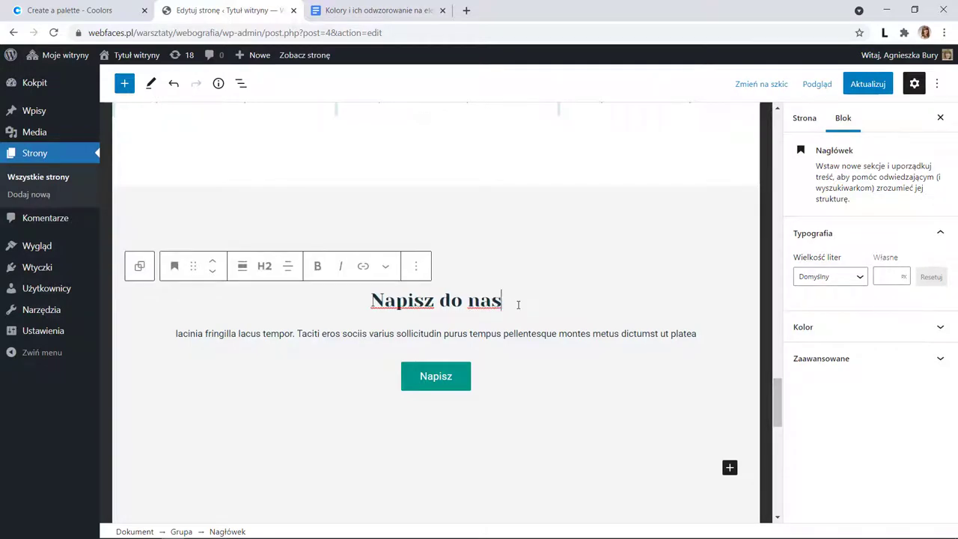
Set the overlay of the blue "Zachęta raz jeszcze!" cover block to custom colour #f4f5f5.
scroll(518, 305, down, 10)
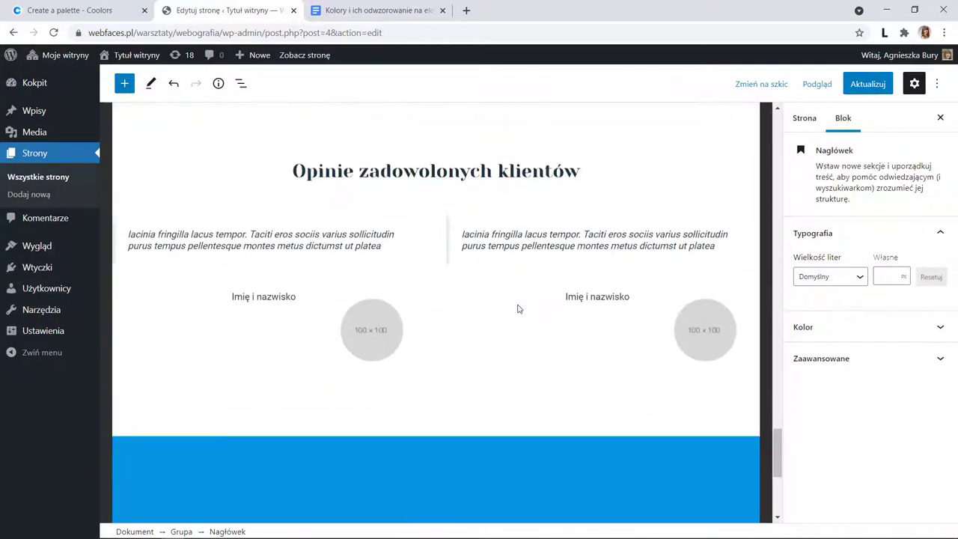
click(551, 199)
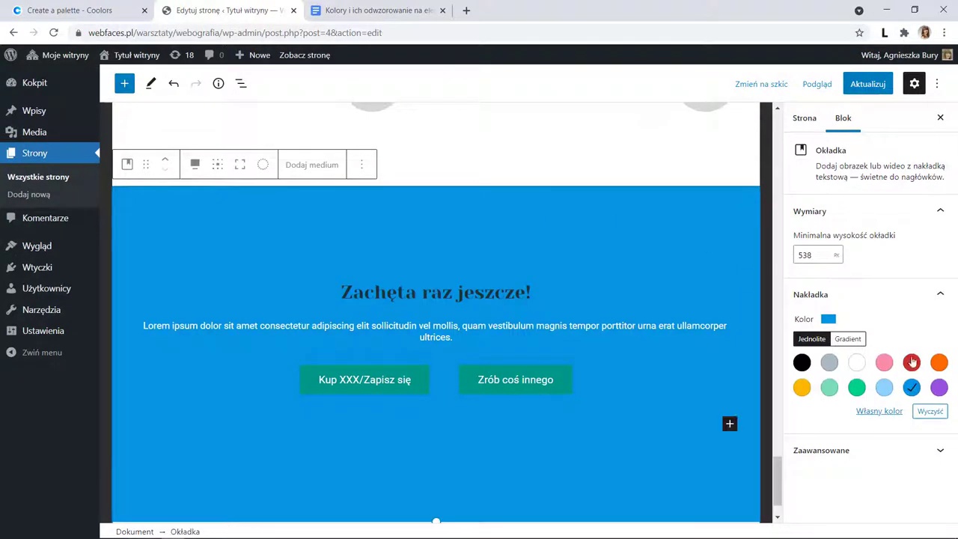
click(882, 411)
drag(767, 372, 725, 375)
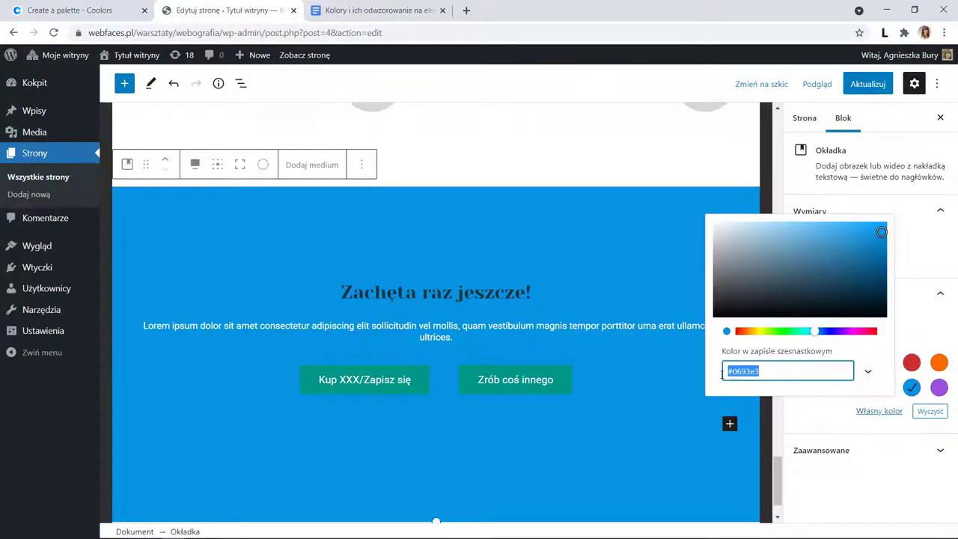
key(ctrl+v)
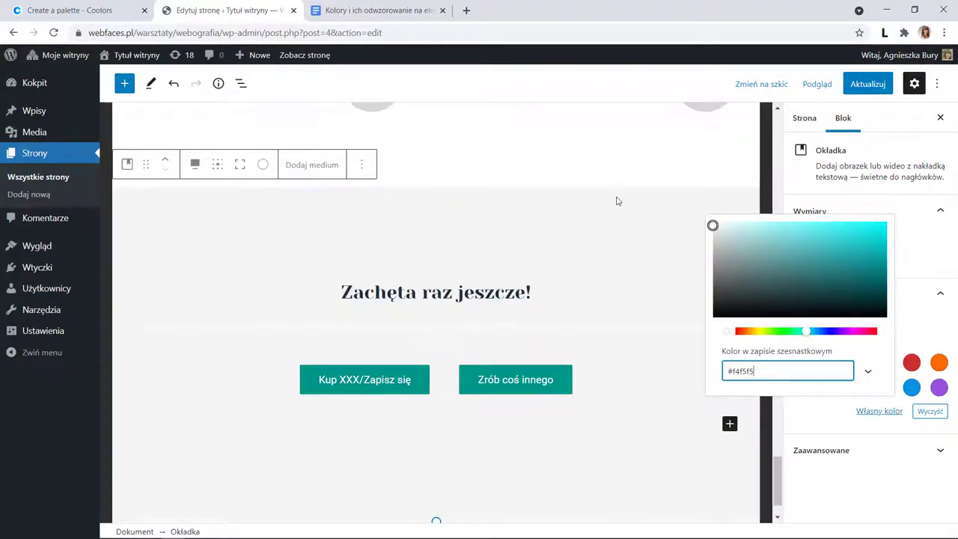
click(640, 249)
Apply the "Kontur" style to the "Zrób coś innego" button in the "Zachęta raz jeszcze!" section.
scroll(677, 330, down, 1)
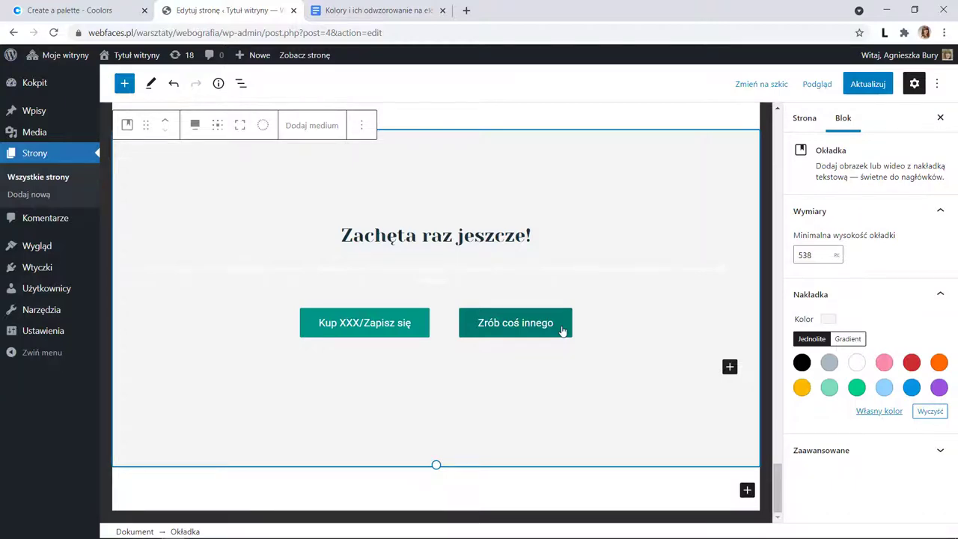
click(562, 330)
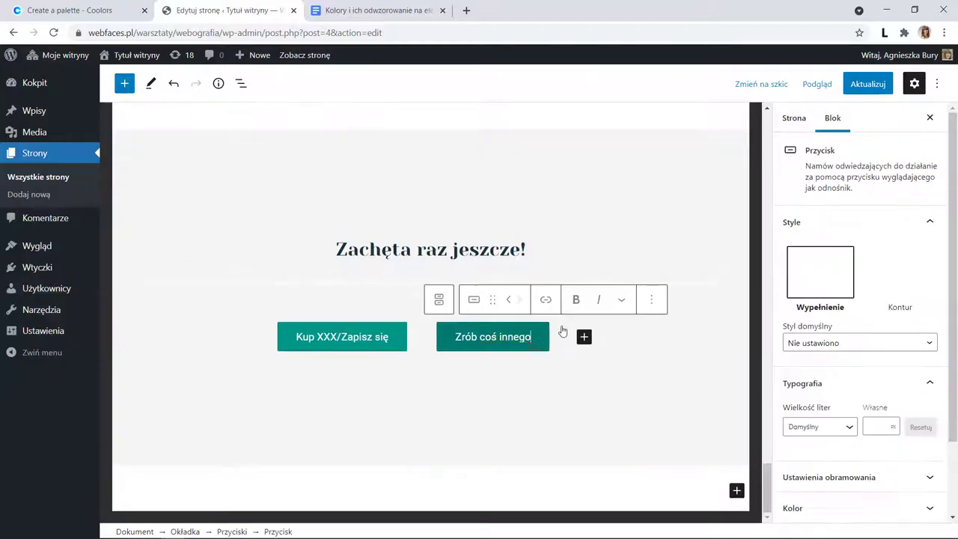
click(905, 278)
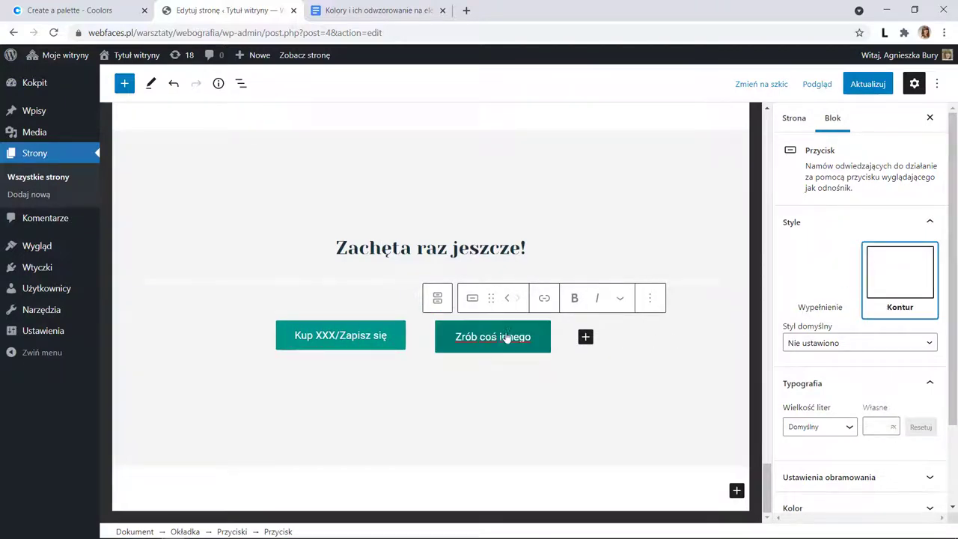
Apply the "Kontur" style to the hero section's "Zrób coś innego" button and set its text colour to white.
scroll(623, 389, up, 10)
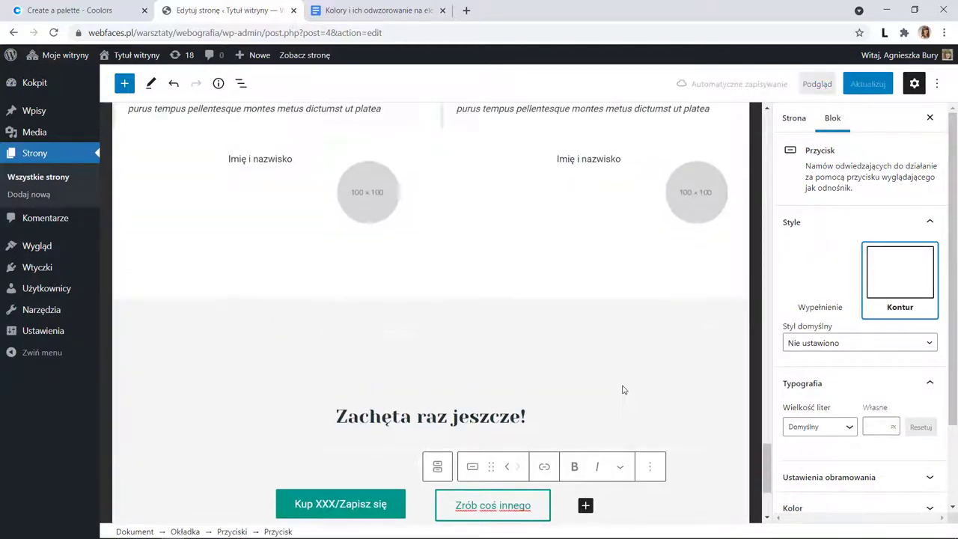
scroll(623, 389, up, 10)
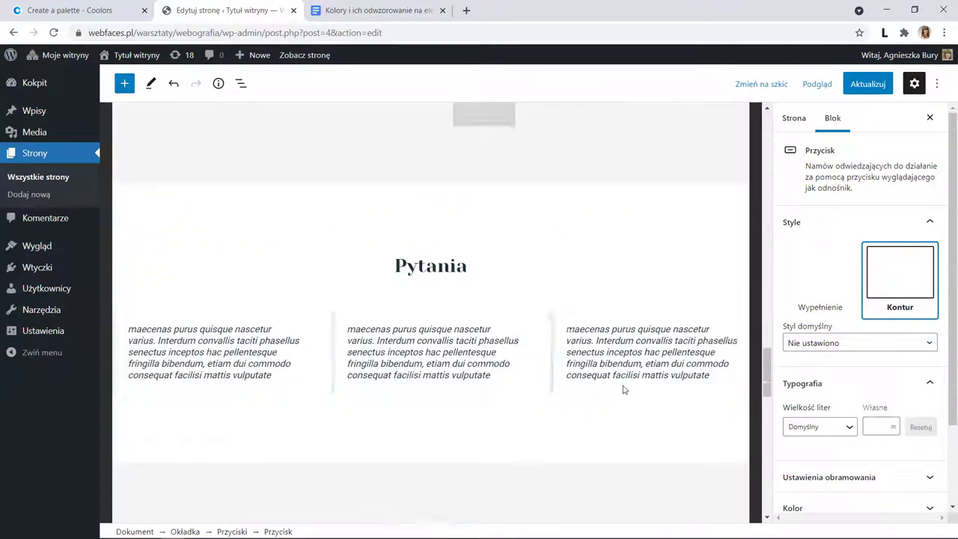
scroll(623, 389, up, 10)
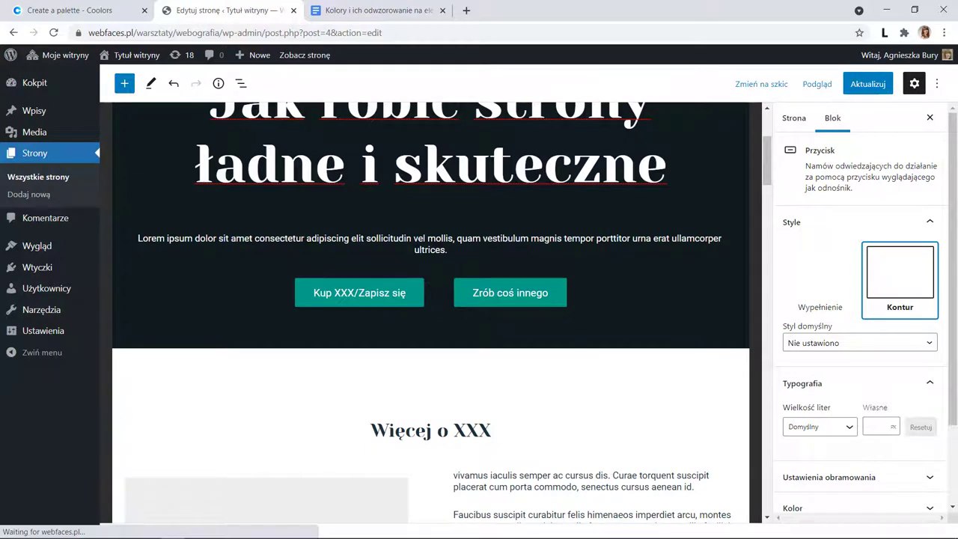
click(563, 295)
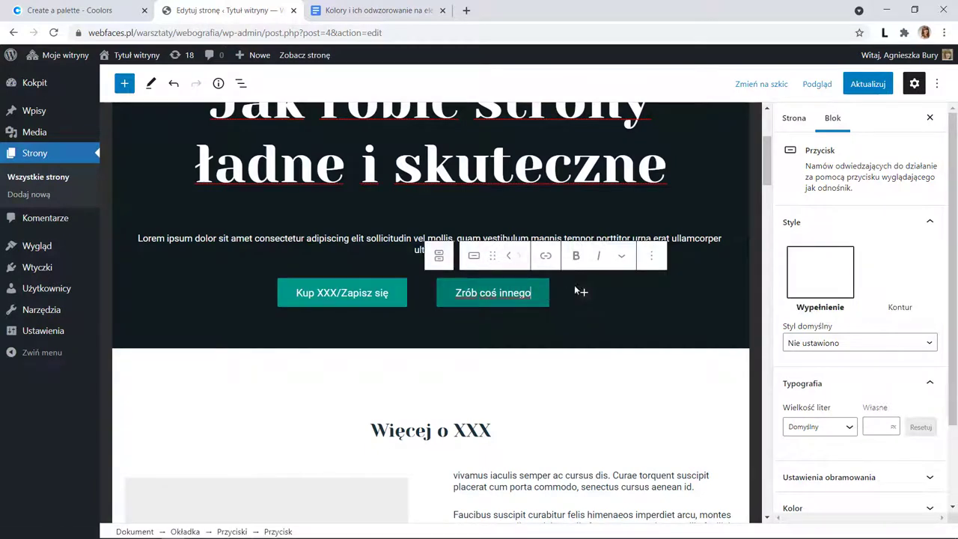
click(897, 281)
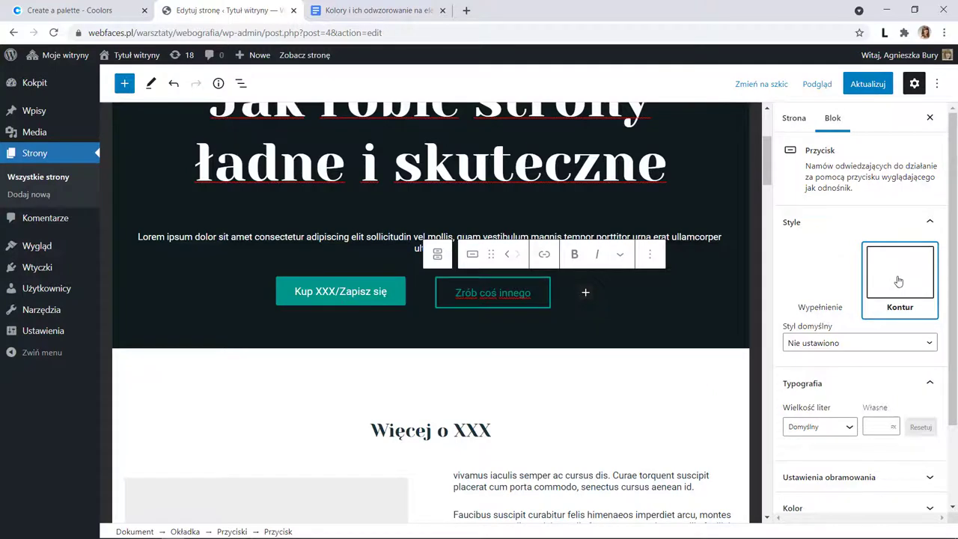
scroll(898, 279, down, 3)
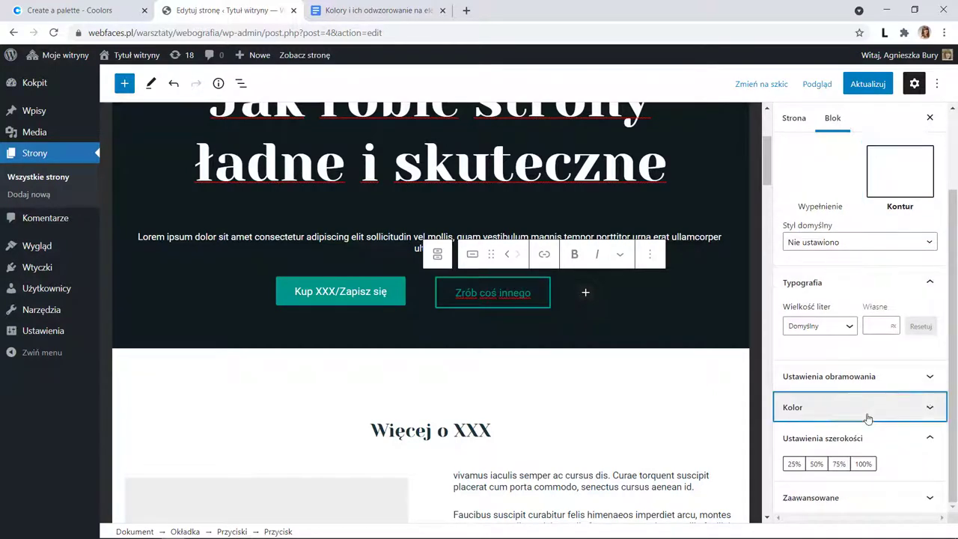
click(866, 411)
click(847, 252)
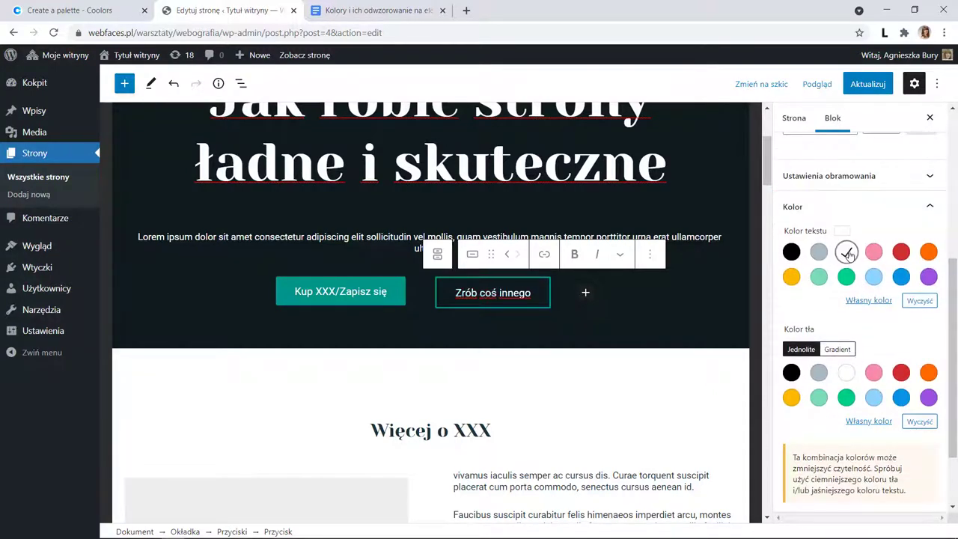
Update the page and review the published home page from the hero section down to the footer.
click(867, 83)
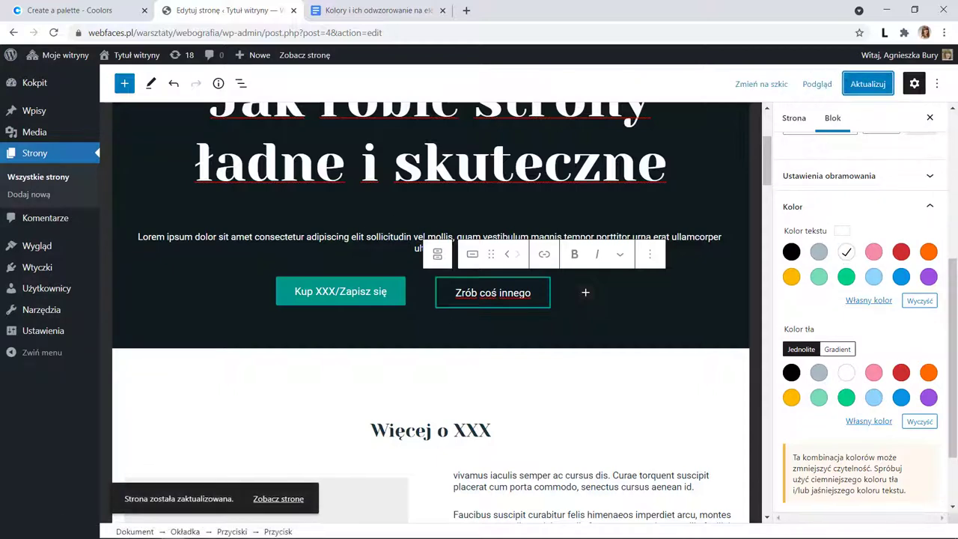
click(304, 57)
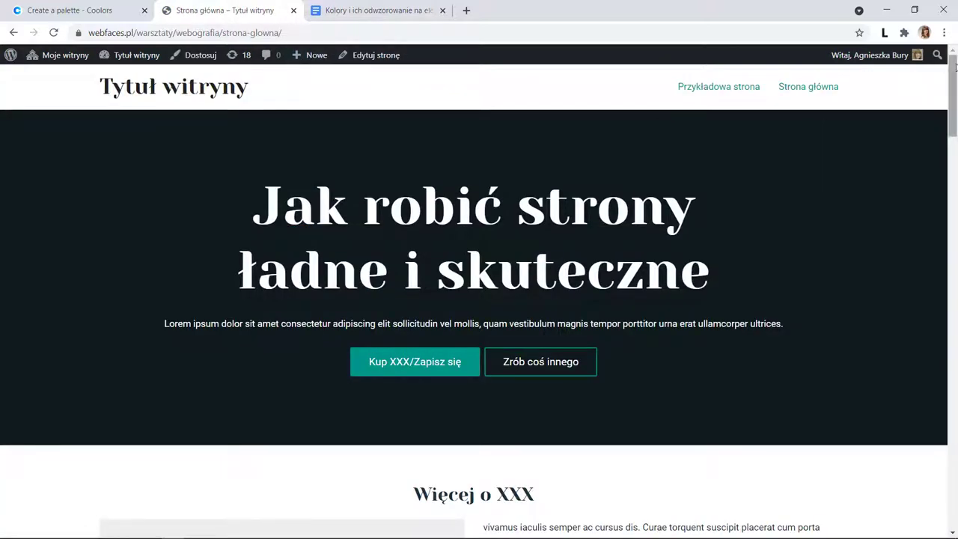
drag(953, 87, 956, 485)
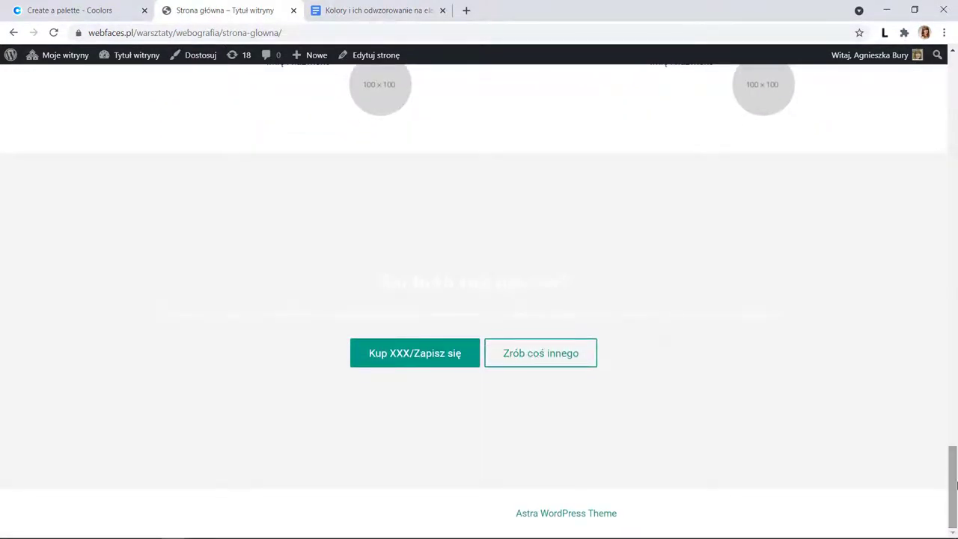
Reopen the home page for editing and set the paragraph under "Zachęta raz jeszcze!" to text colour #183339, copied from the table's "Neutralny ciemny 2" row.
click(372, 62)
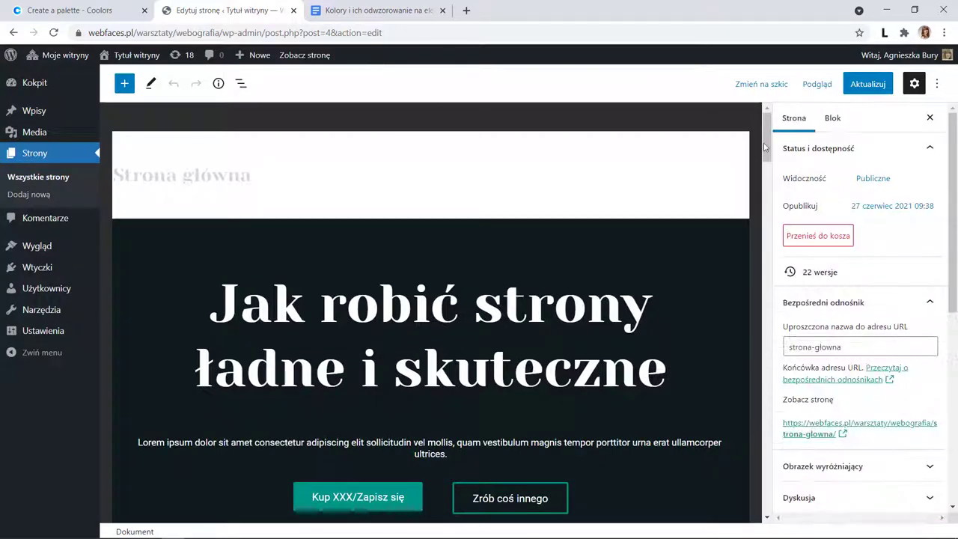
drag(767, 145, 765, 510)
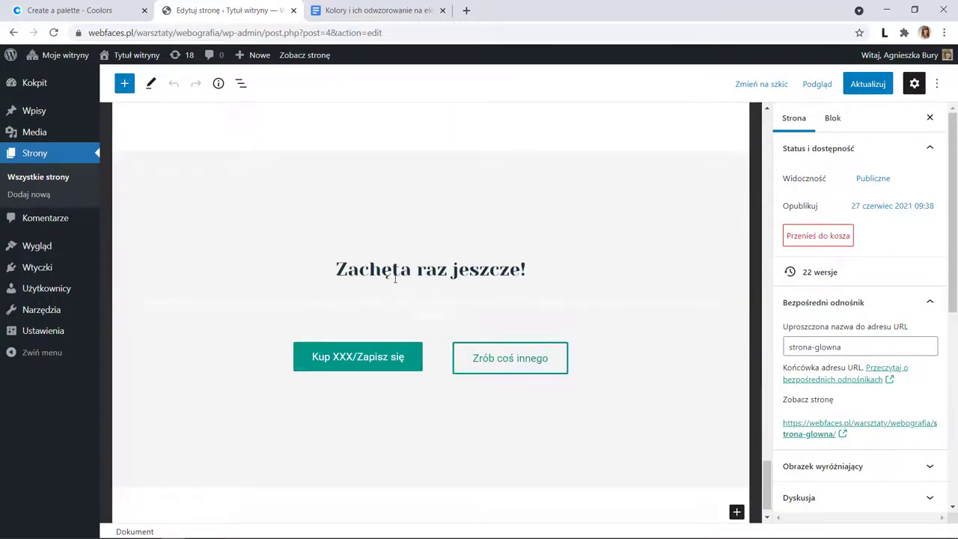
click(379, 308)
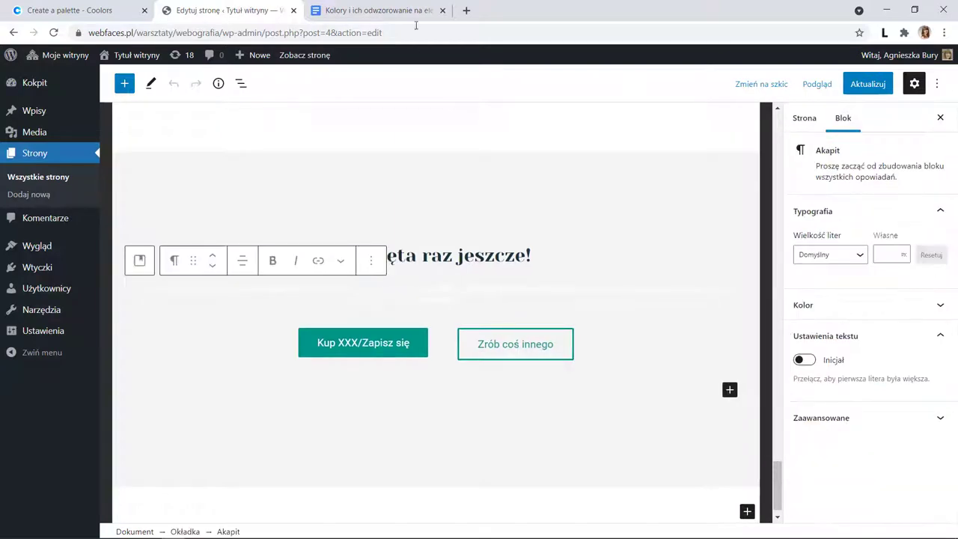
click(393, 13)
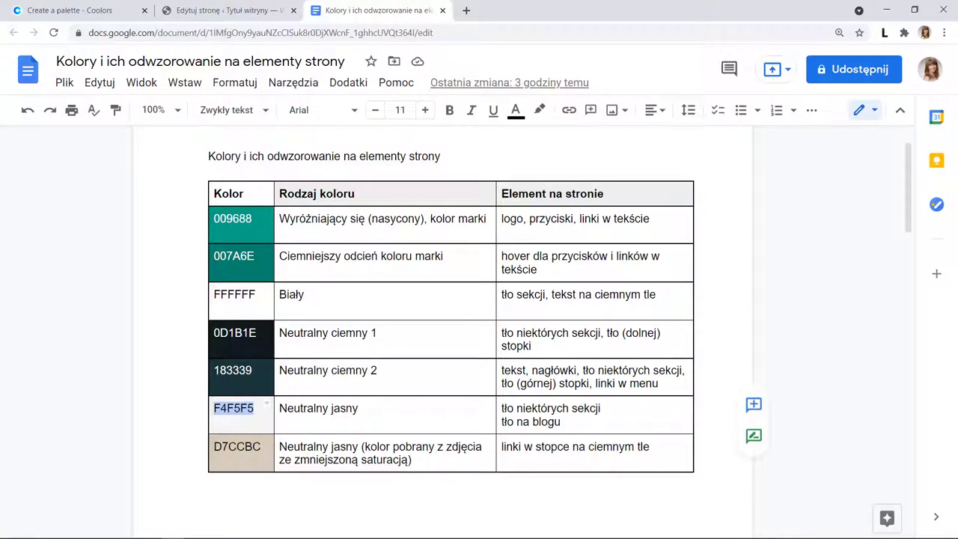
double_click(236, 371)
key(ctrl+c)
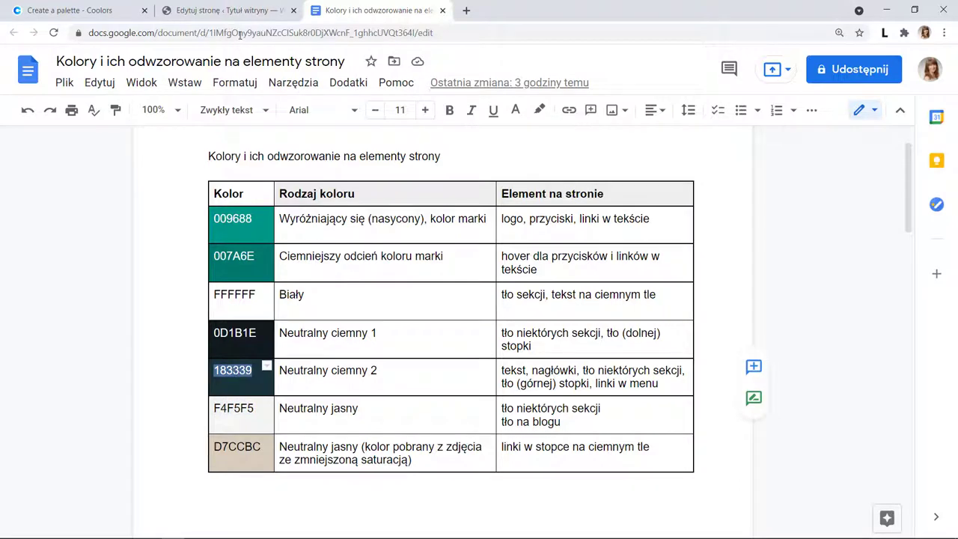
click(224, 11)
click(860, 306)
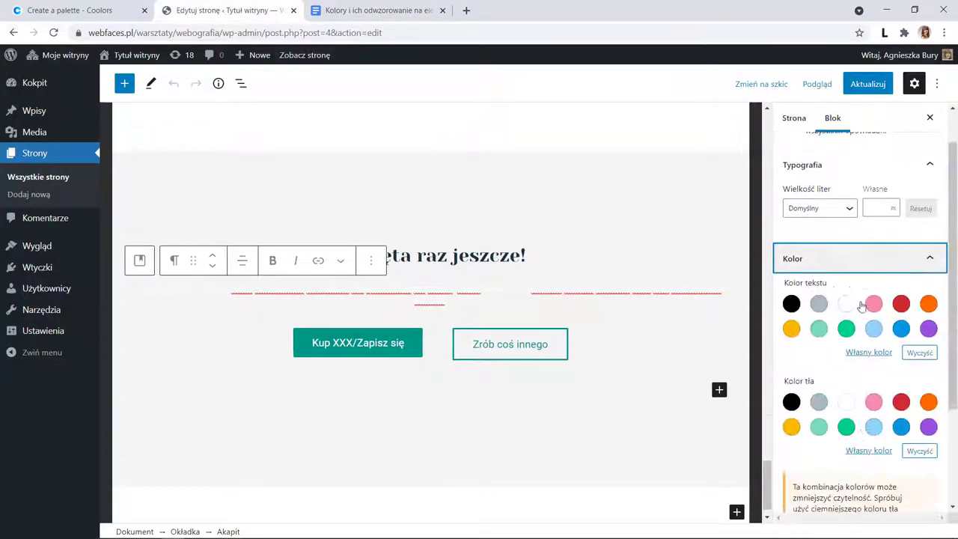
click(870, 322)
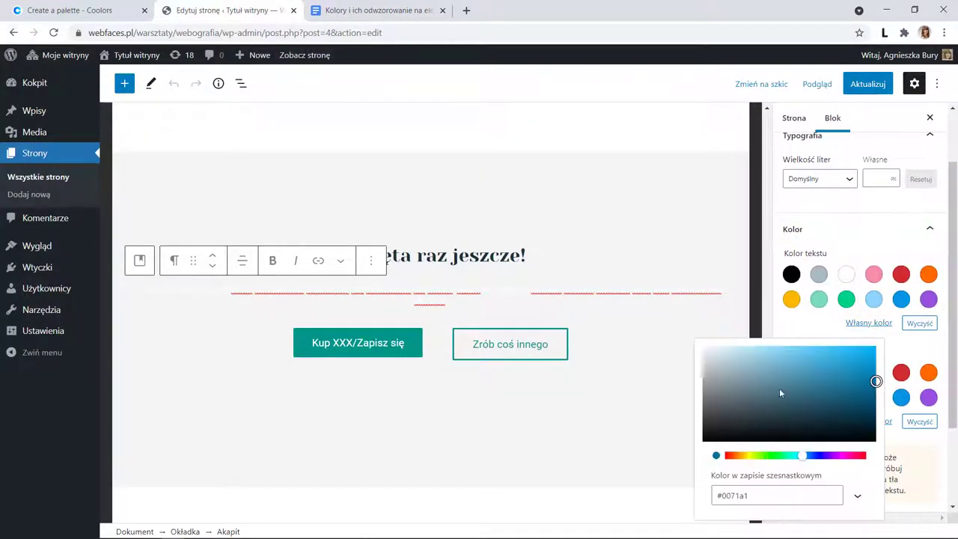
drag(759, 495, 713, 496)
key(ctrl+v)
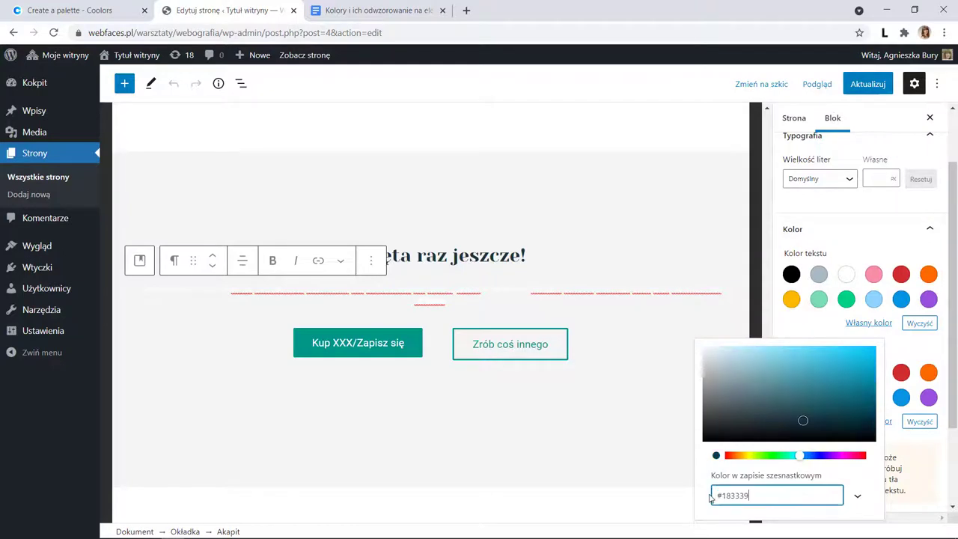
click(473, 260)
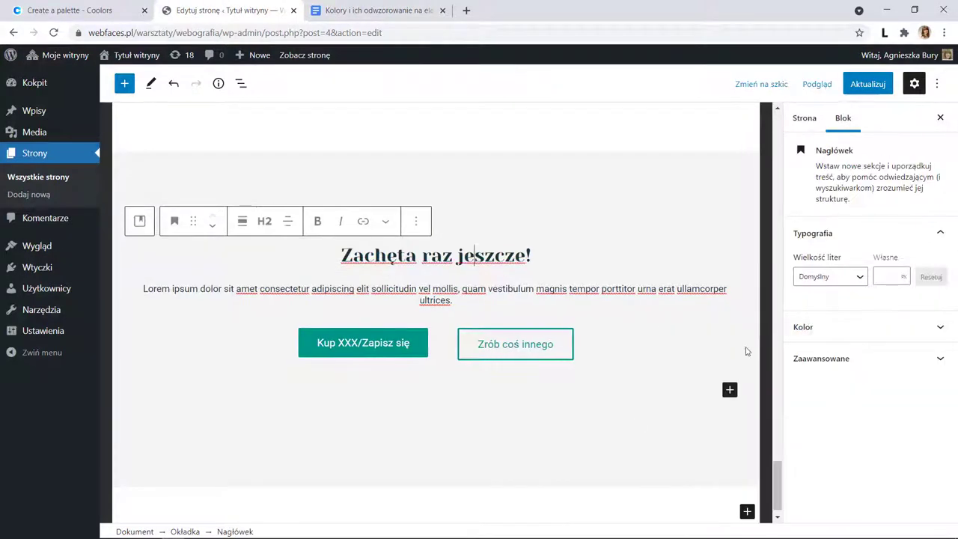
Set the text colour of the "Zachęta raz jeszcze!" heading to #183339.
click(861, 327)
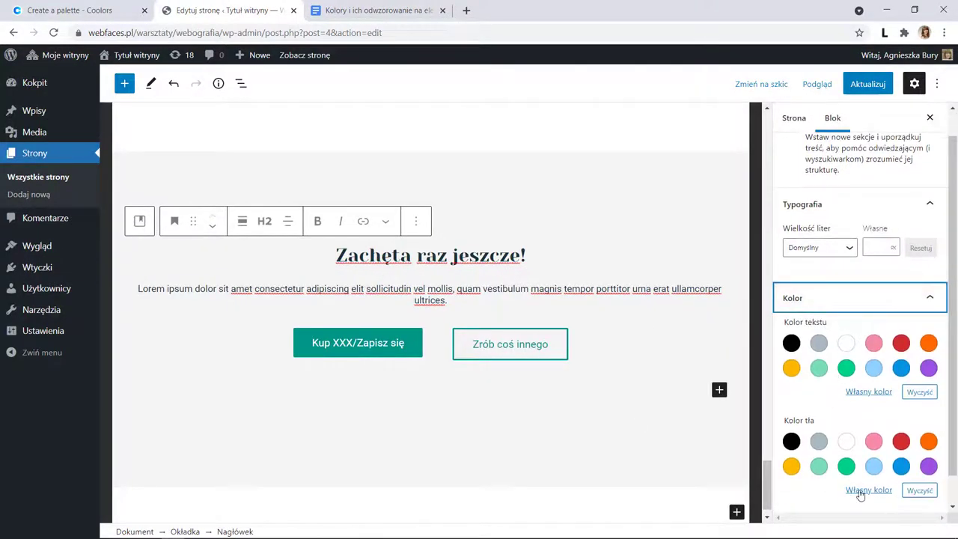
click(865, 394)
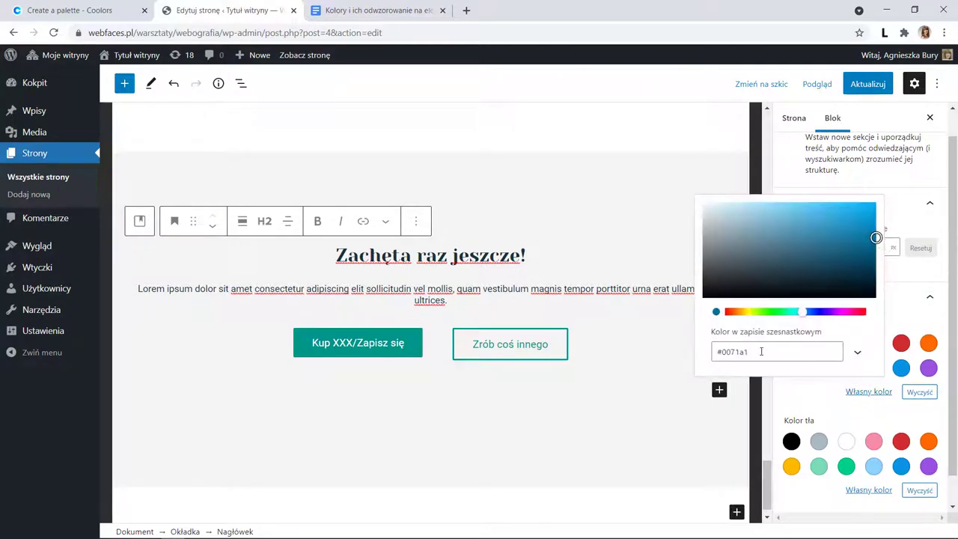
drag(760, 352, 695, 350)
text(#183339)
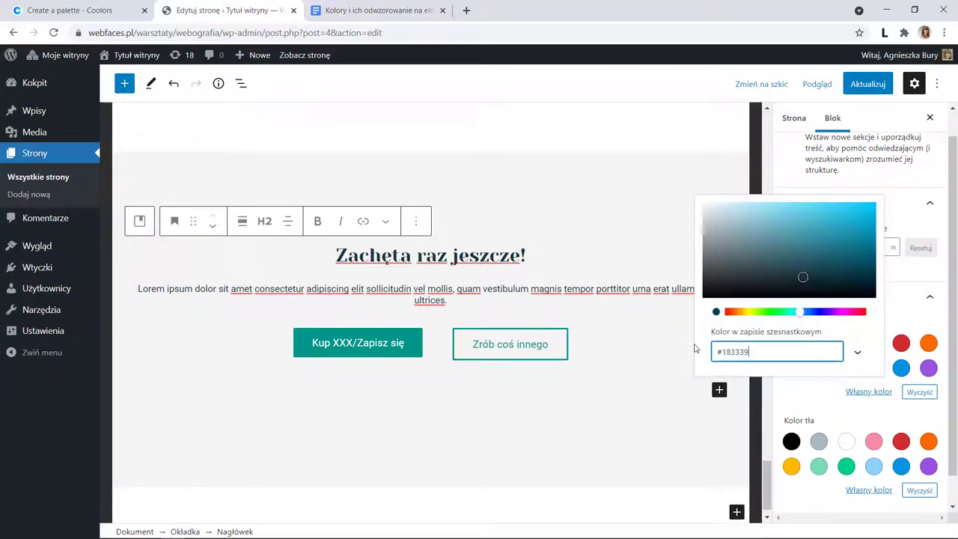
click(592, 177)
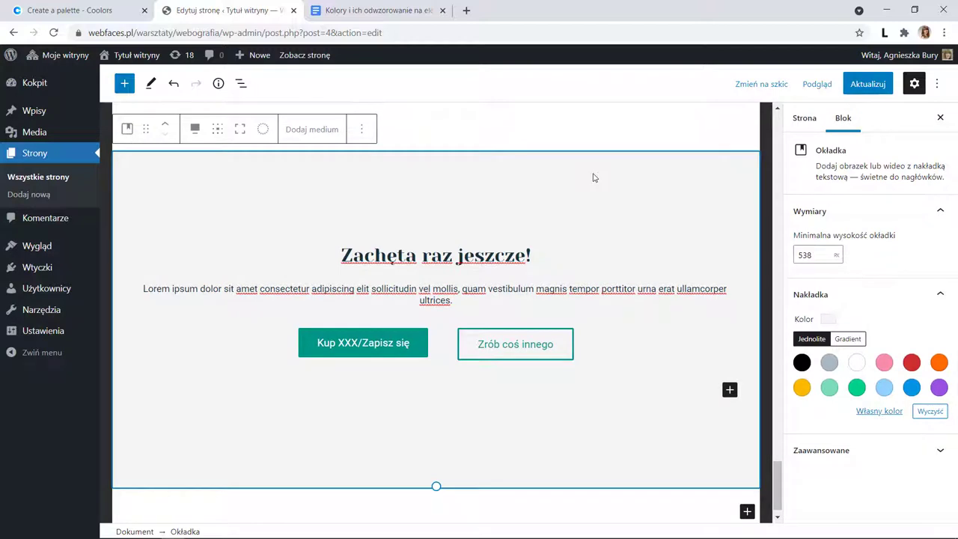
Update the page and review the published home page down to the footer.
click(859, 89)
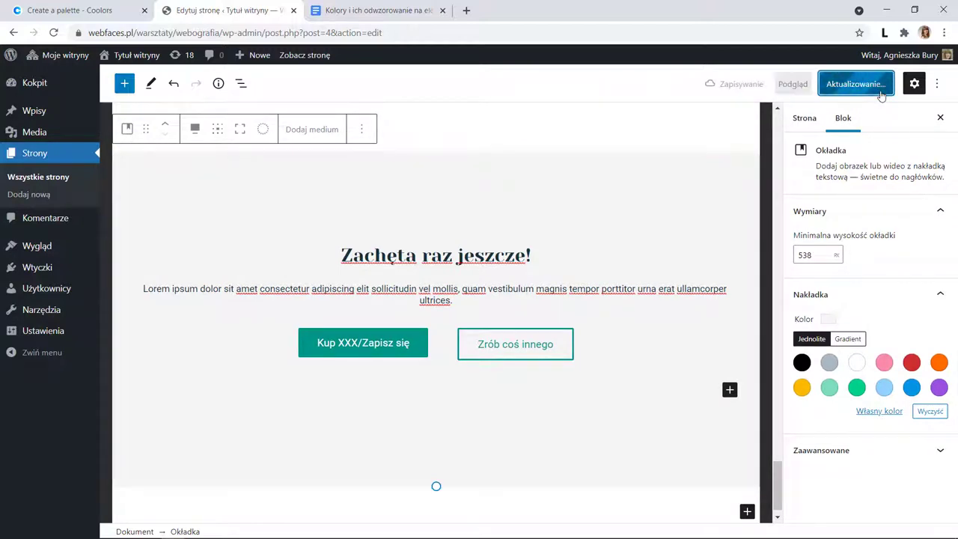
click(307, 63)
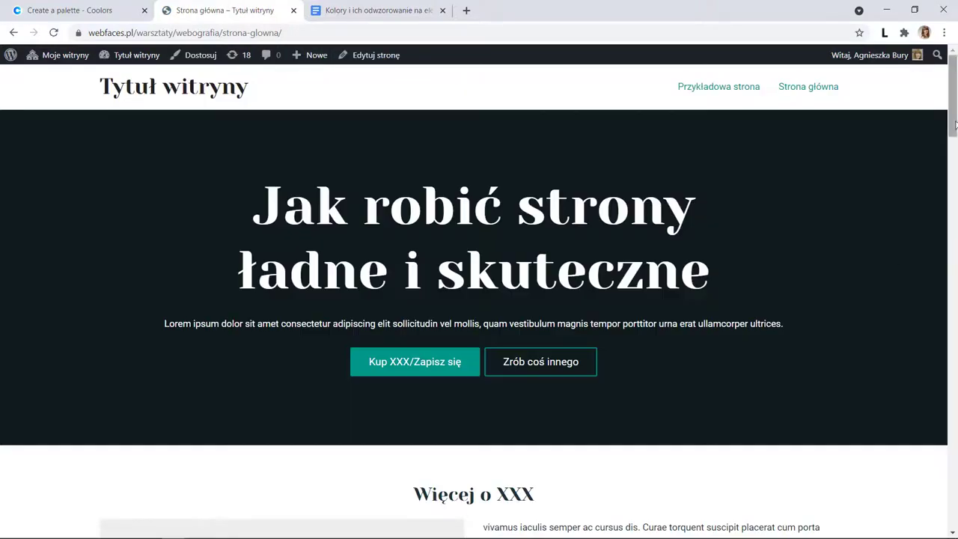
scroll(956, 222, down, 5)
scroll(942, 209, down, 13)
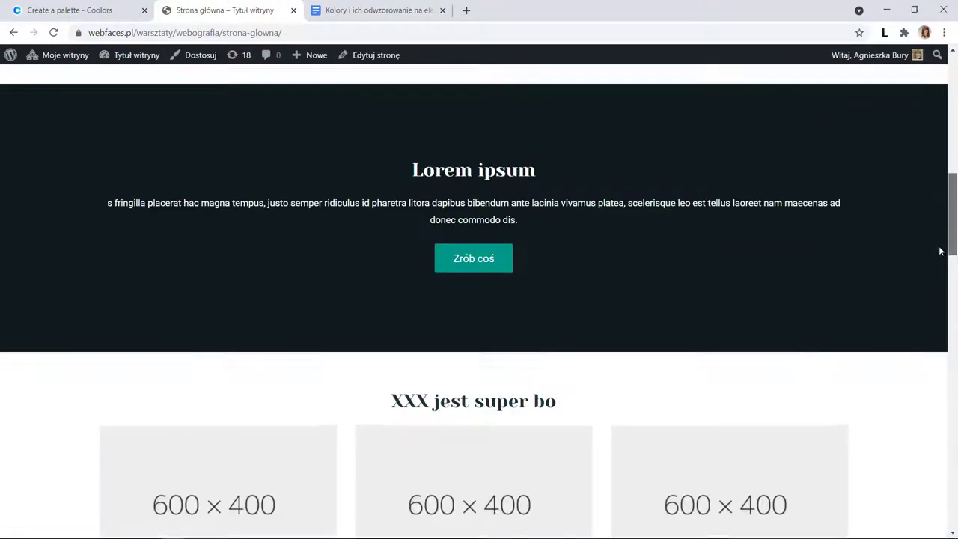
scroll(944, 369, down, 13)
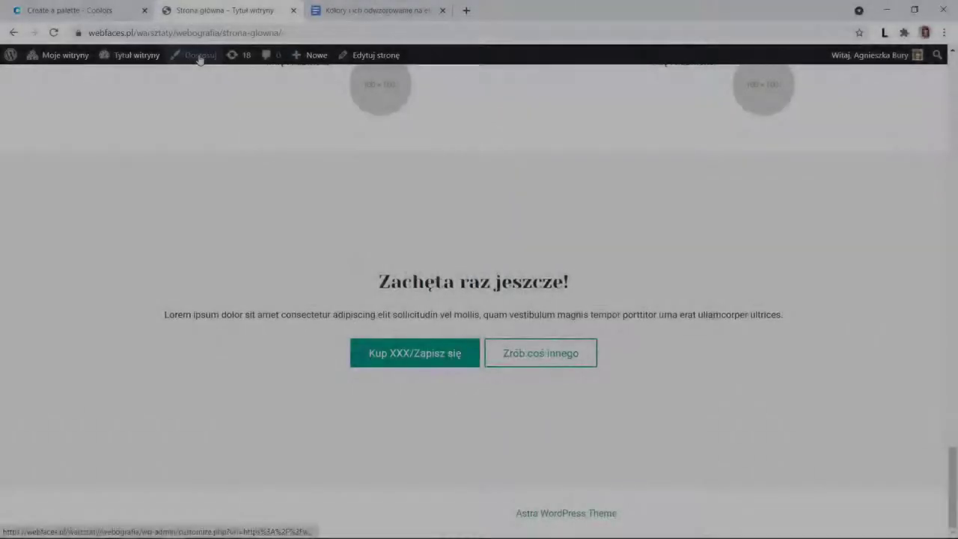
Open the theme customizer and set the Below Footer background to #0d1b1e, copied from the table's "Neutralny ciemny 1" row.
click(200, 55)
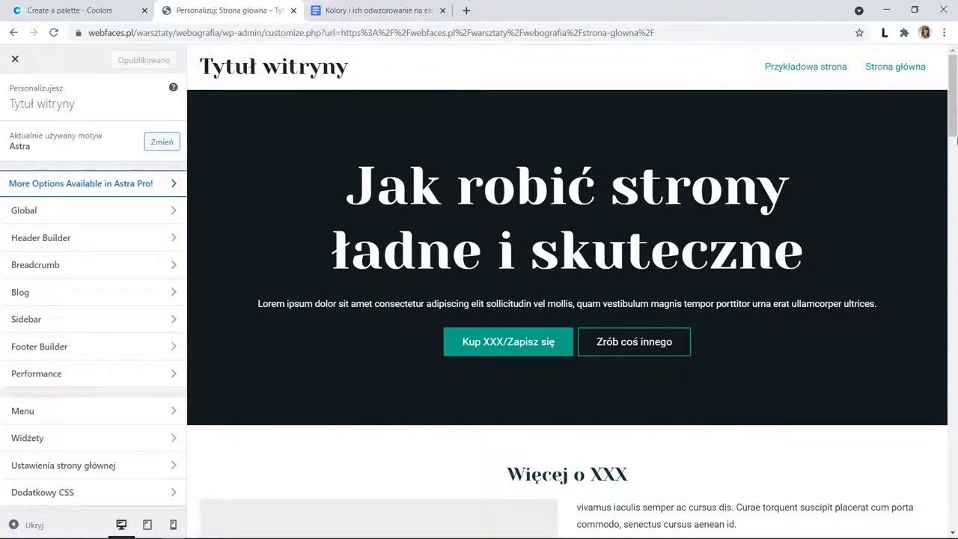
drag(954, 138, 955, 520)
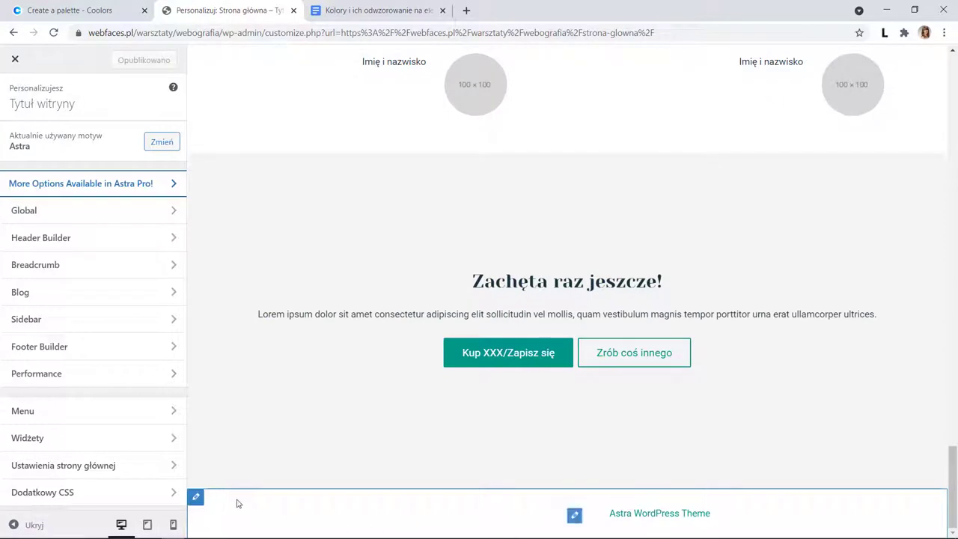
click(194, 500)
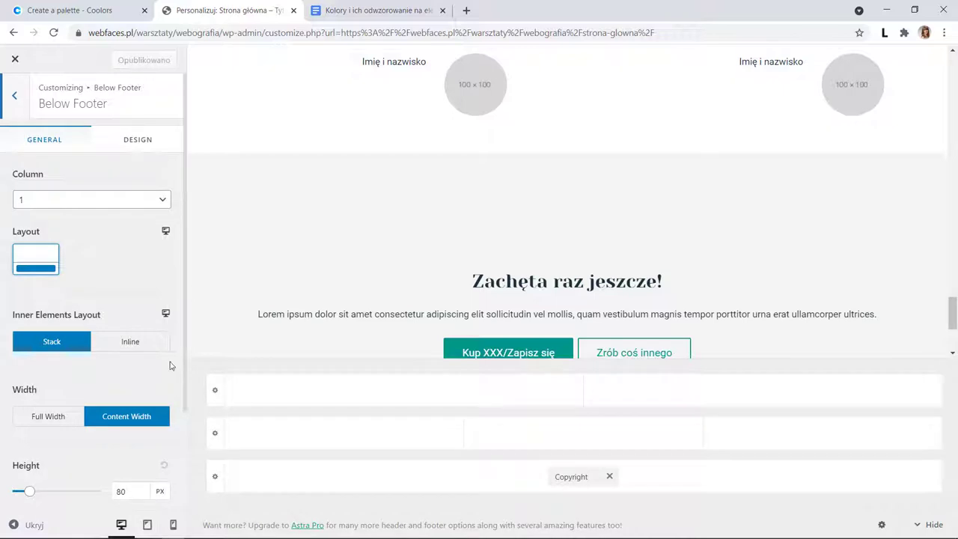
click(136, 143)
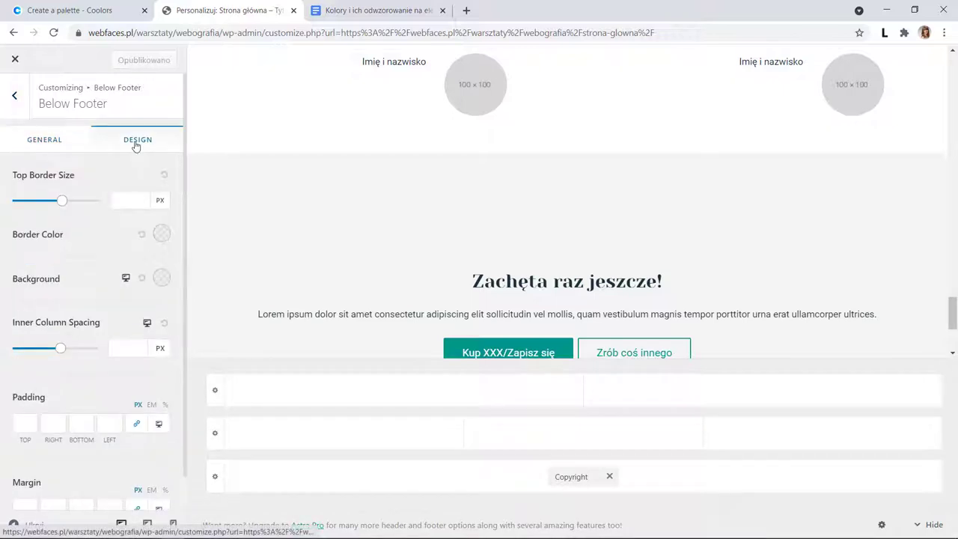
click(401, 12)
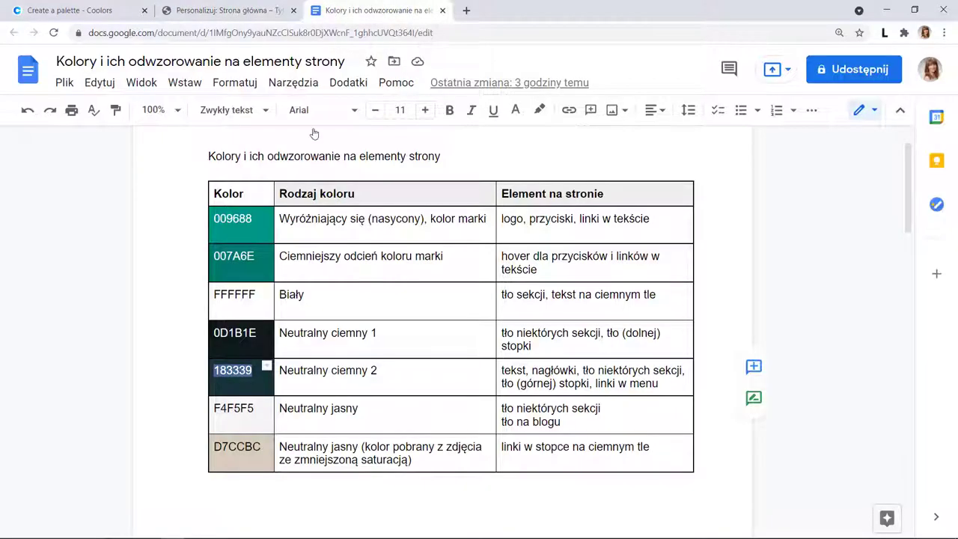
double_click(235, 332)
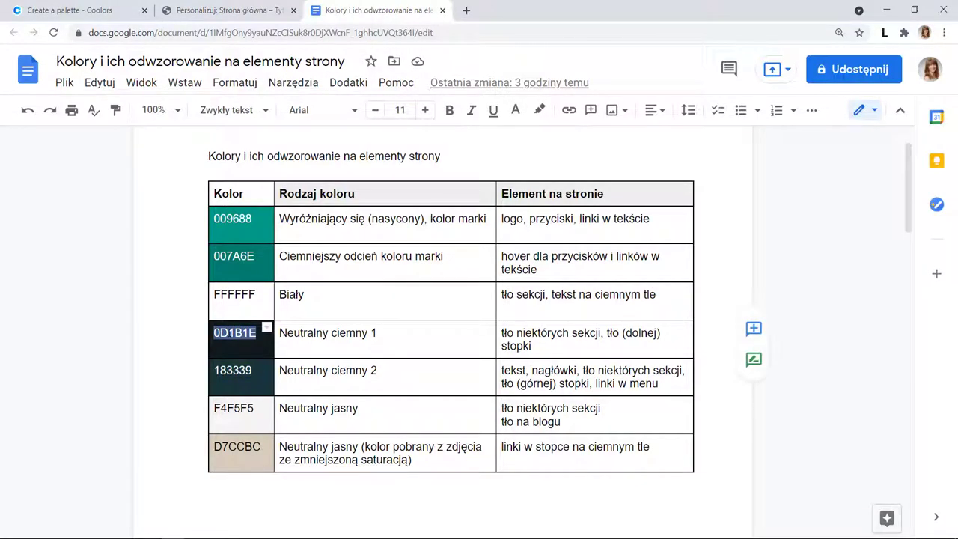
click(216, 12)
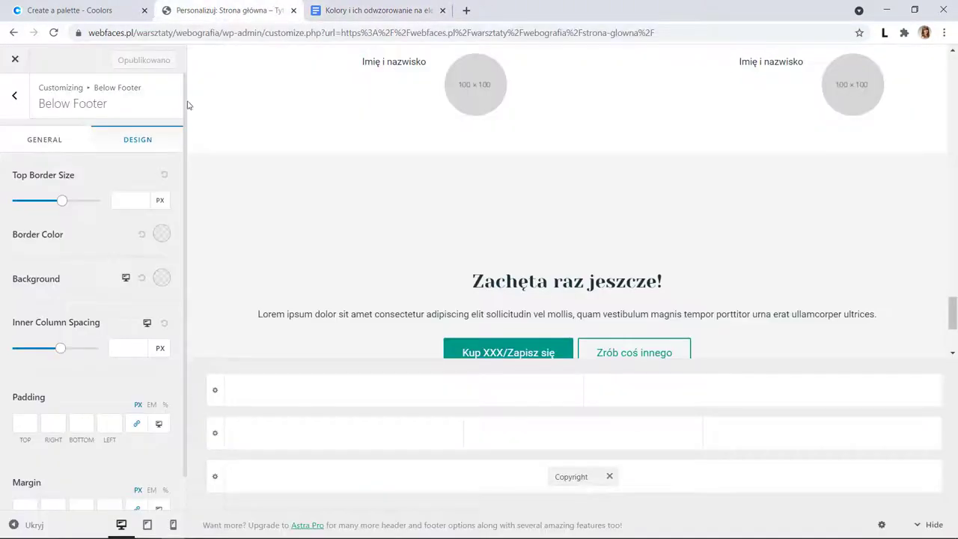
click(161, 278)
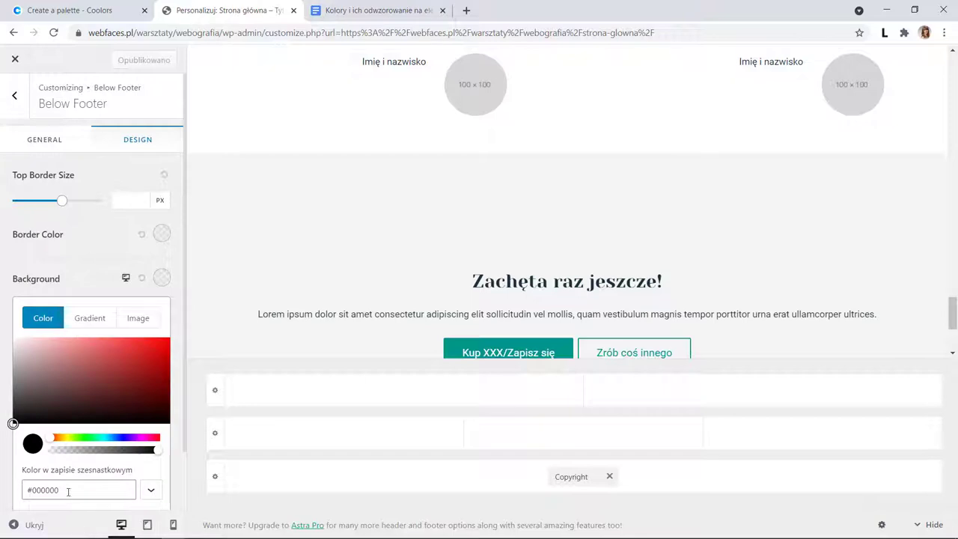
drag(68, 492, 31, 491)
text(0d1b1e)
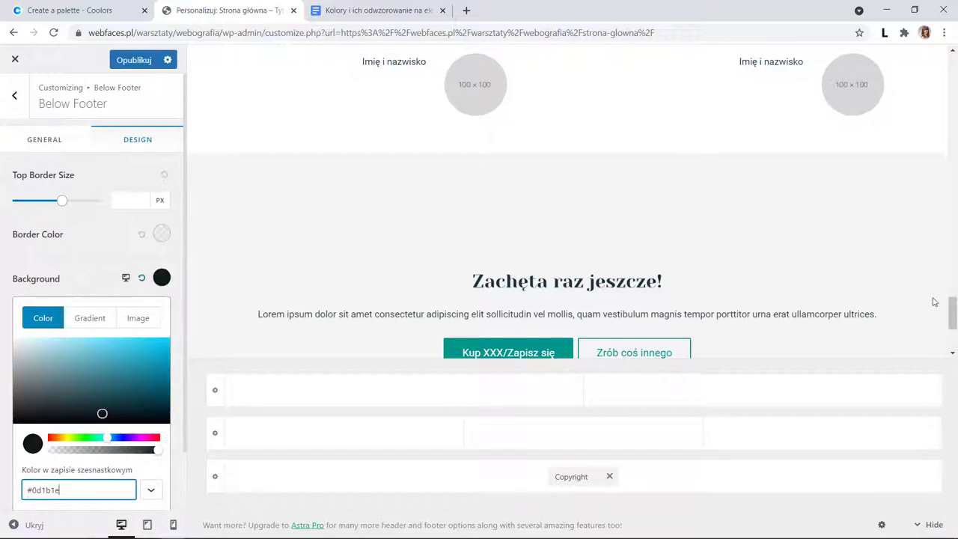
drag(953, 314, 952, 342)
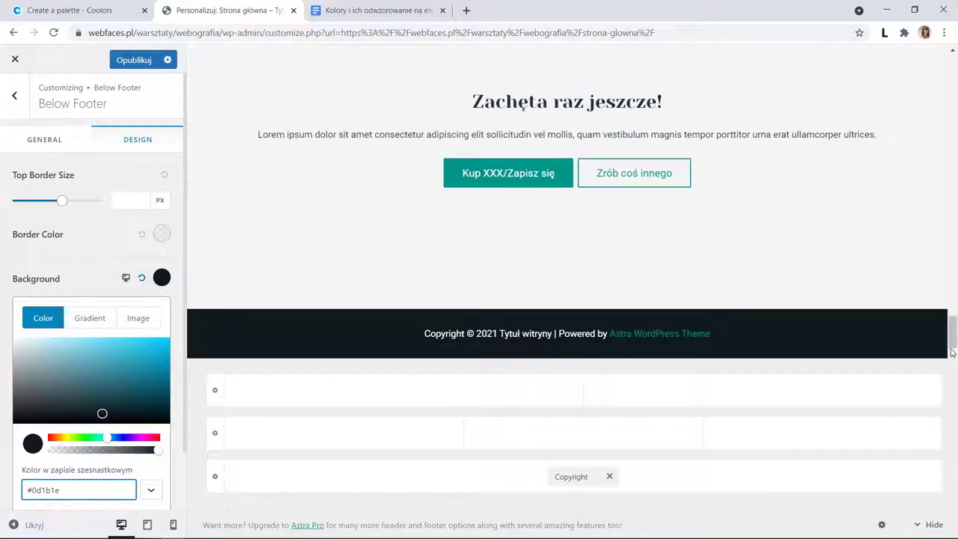
click(71, 265)
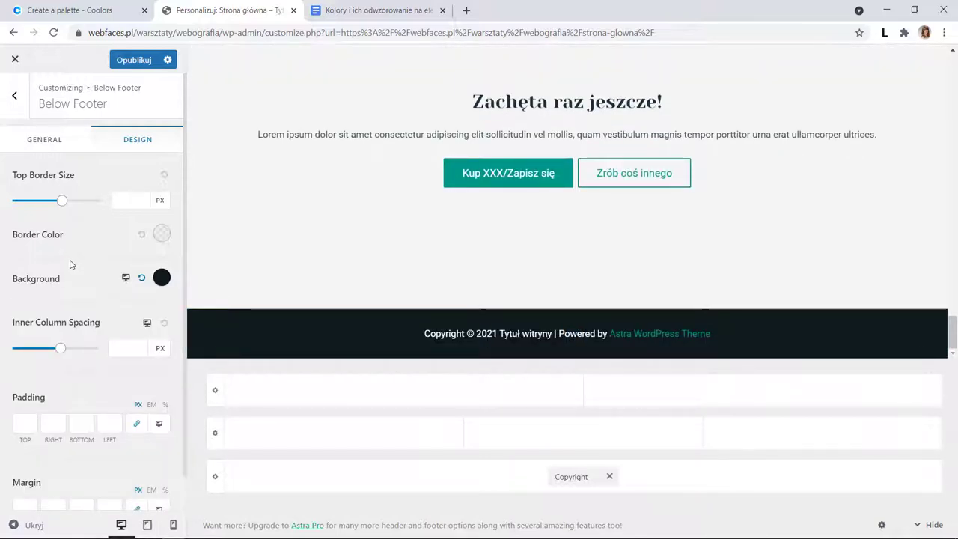
Add an HTML 1 element to the primary footer's first column with the text "Duża stopka, treści uzupełnimy później".
click(344, 435)
click(261, 295)
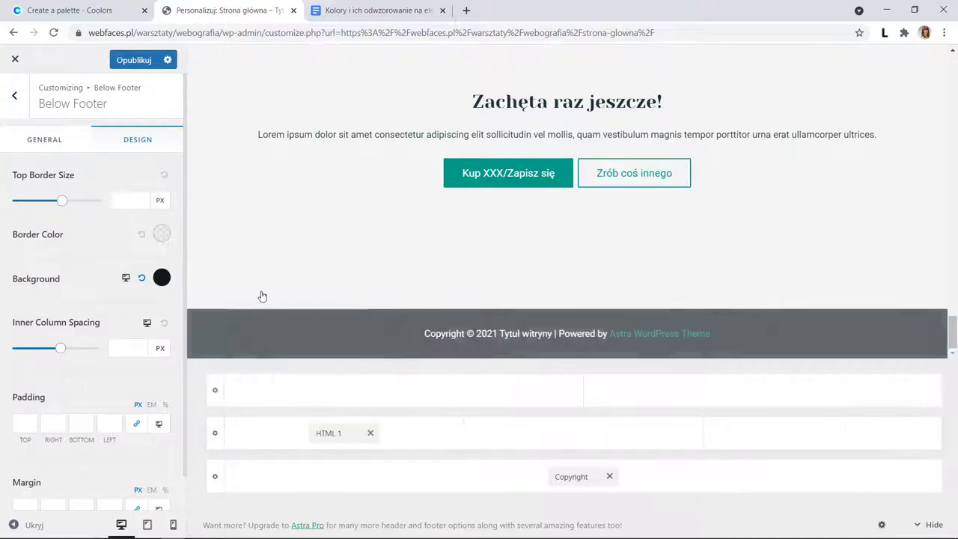
click(327, 433)
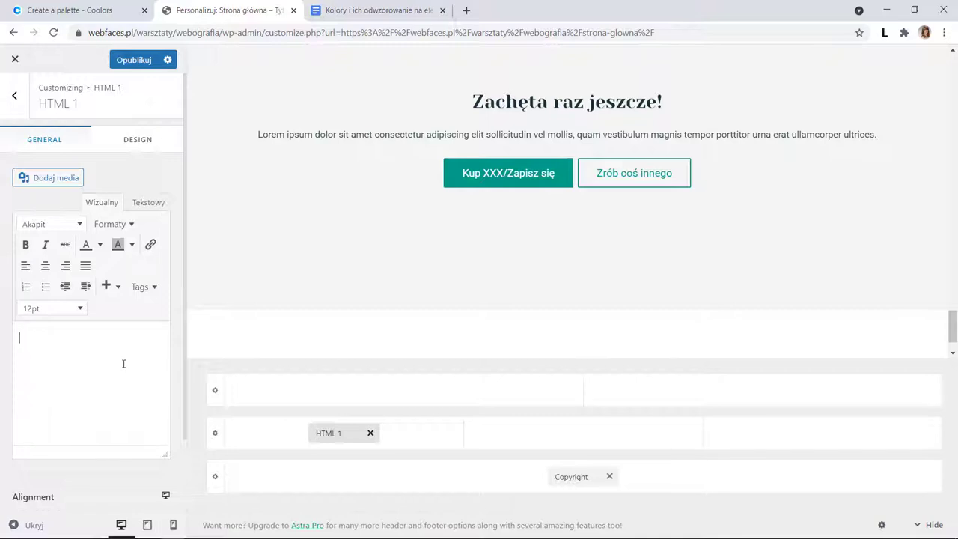
text(Duża stopka, treści uzupełnimy później)
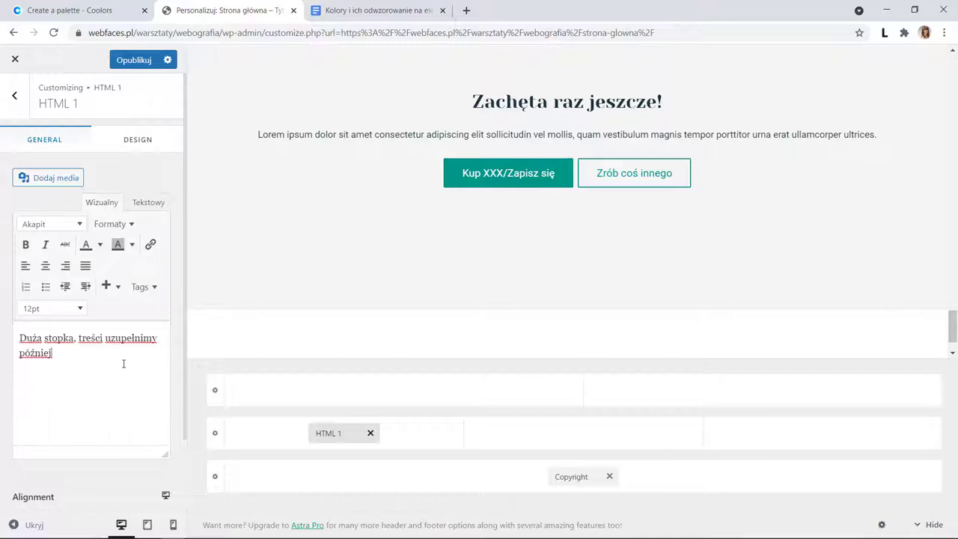
Set the Primary Footer background to #183339, copied from the table's "Neutralny ciemny 2" row.
click(374, 11)
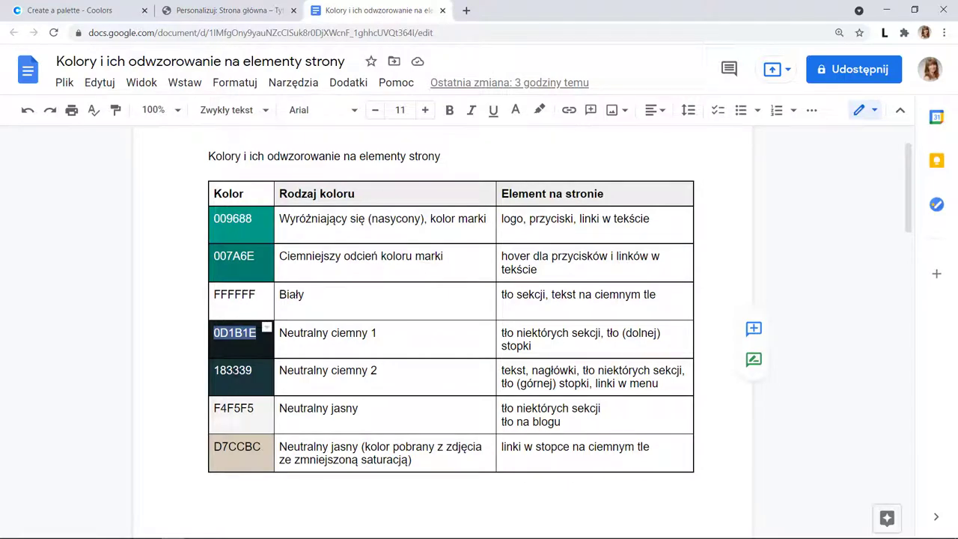
double_click(233, 369)
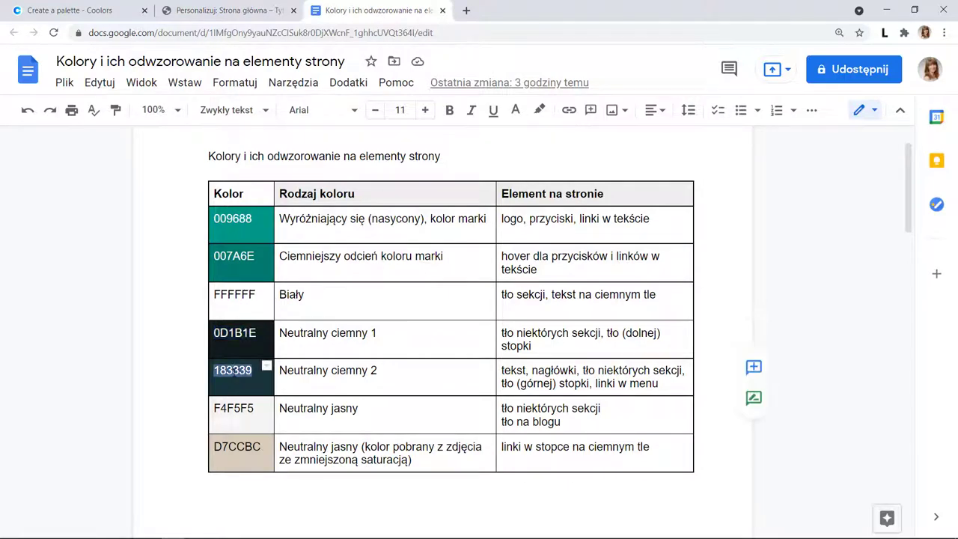
click(196, 12)
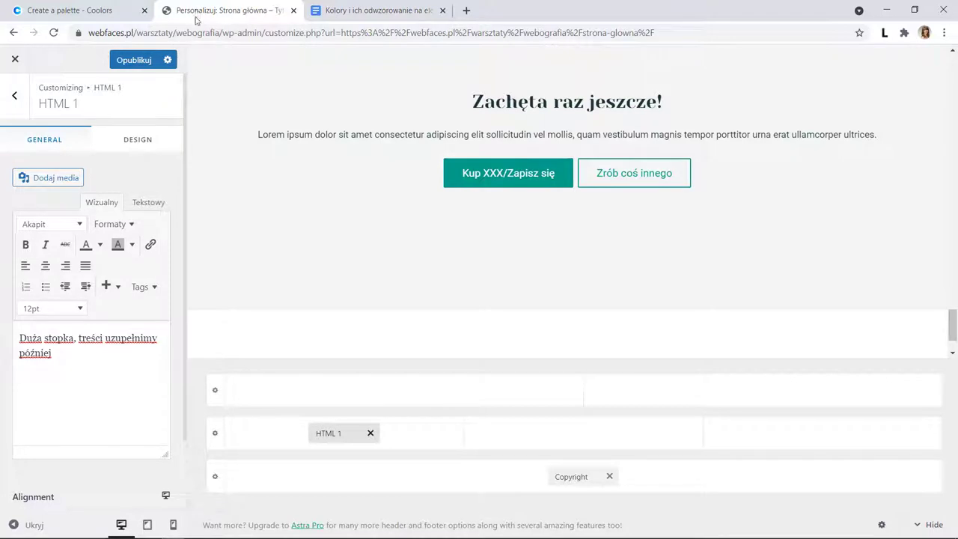
click(210, 440)
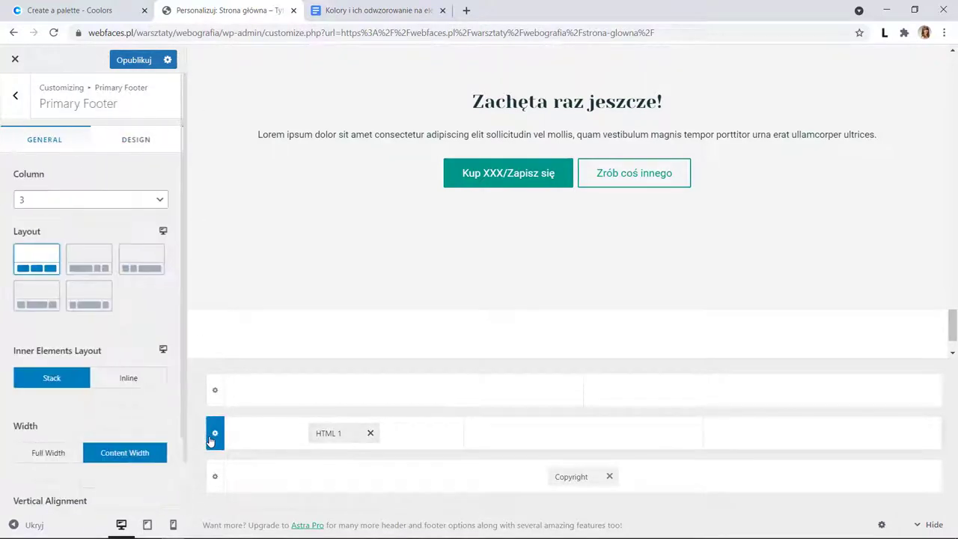
click(134, 140)
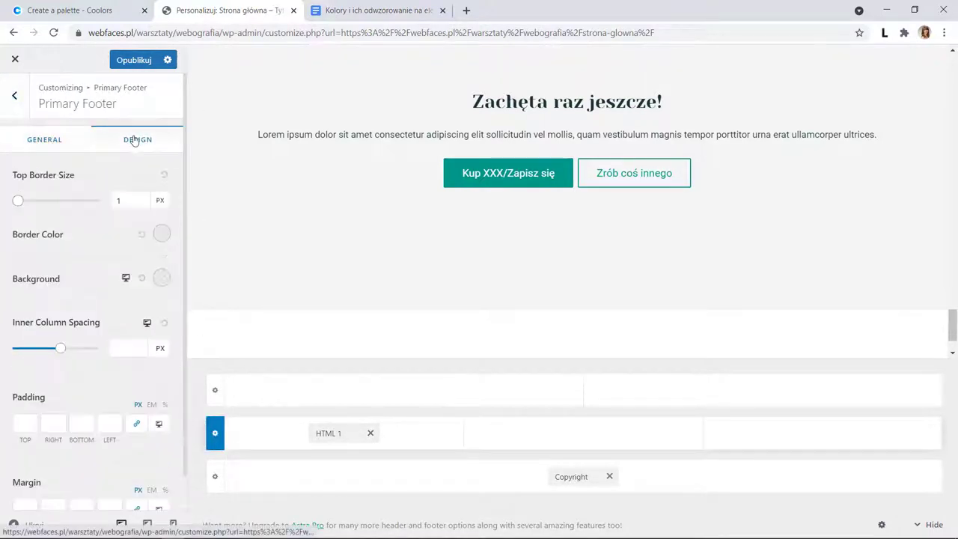
click(162, 278)
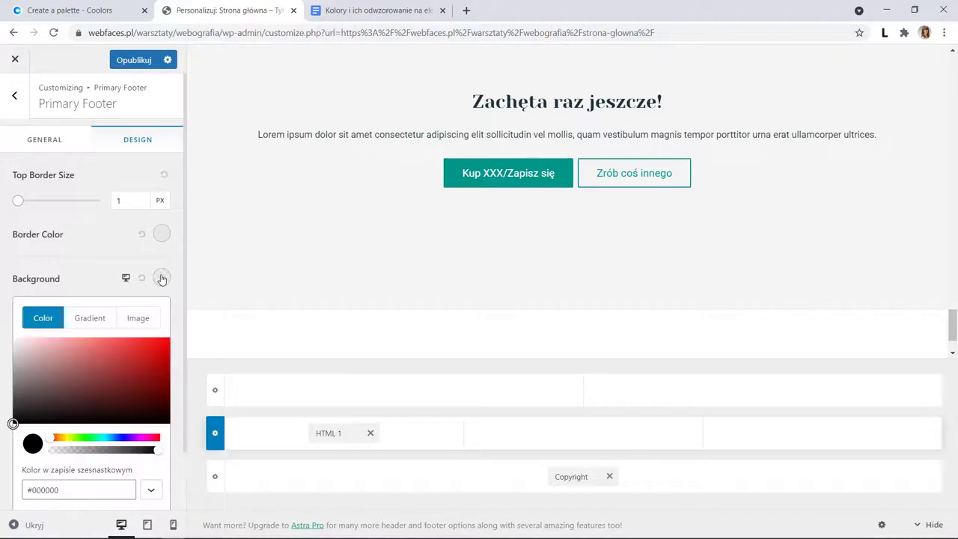
click(63, 490)
text(#1B3339)
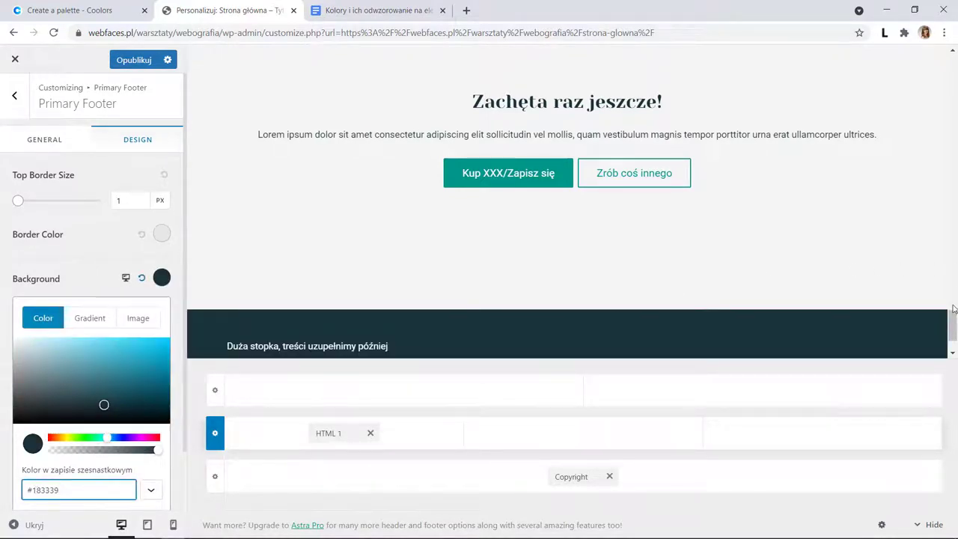
drag(952, 309, 954, 352)
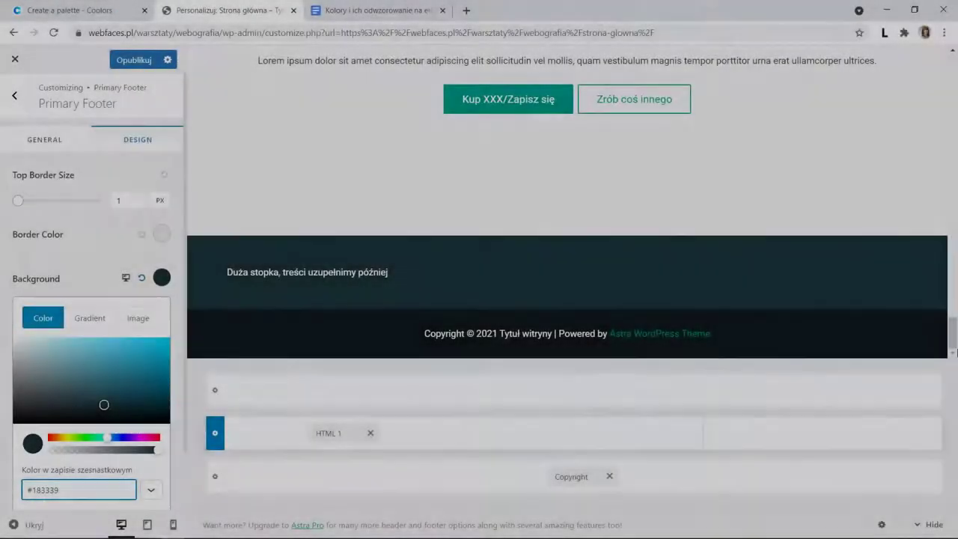
Open the design settings of the Primary Menu in the site header.
scroll(952, 337, up, 5)
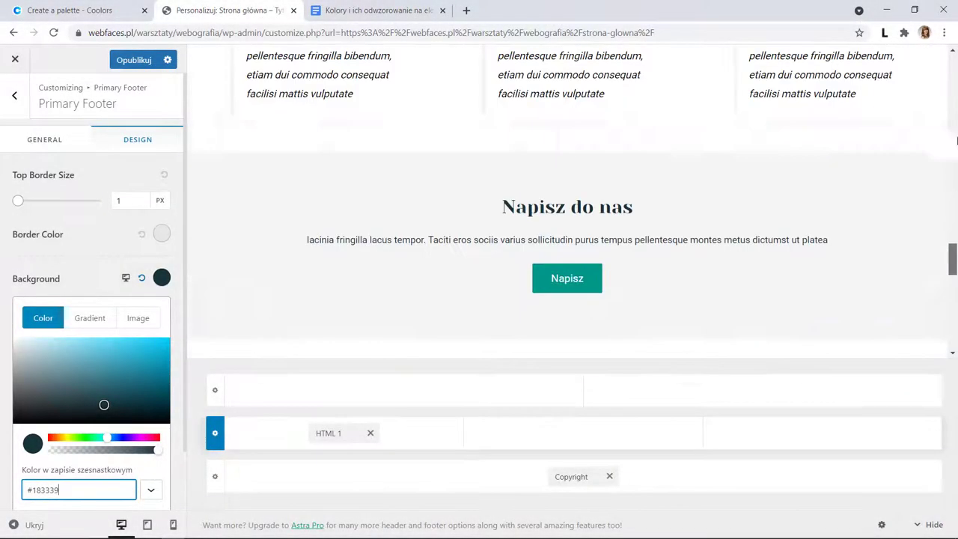
scroll(956, 140, up, 10)
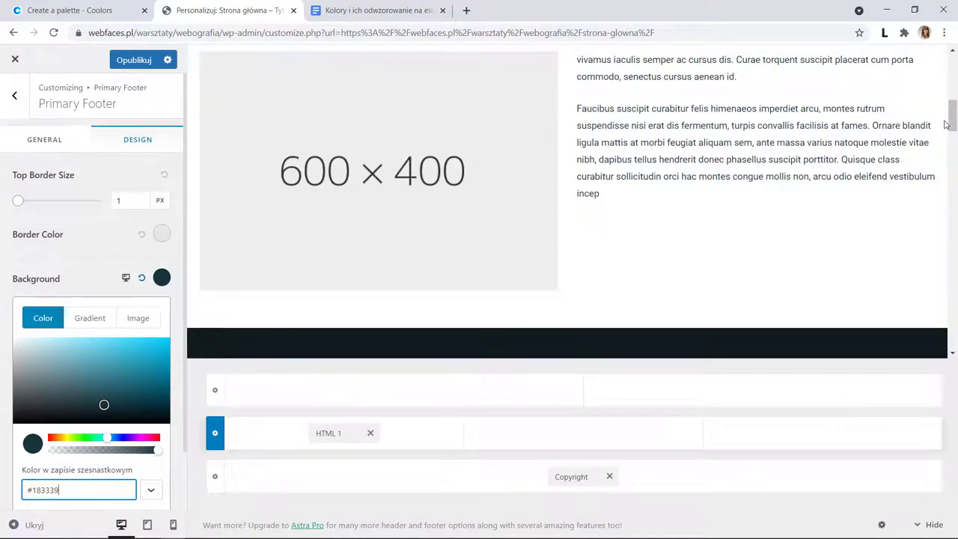
scroll(950, 113, up, 1)
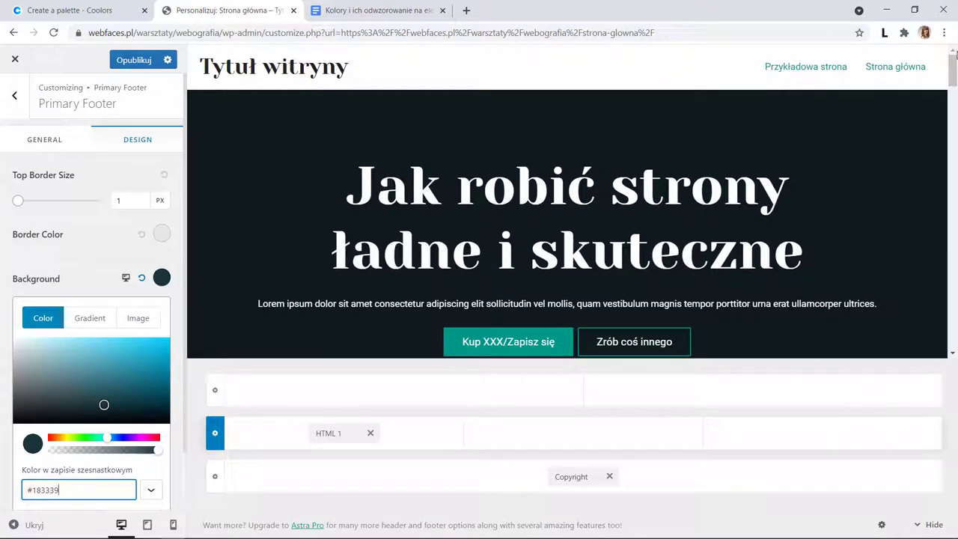
click(762, 60)
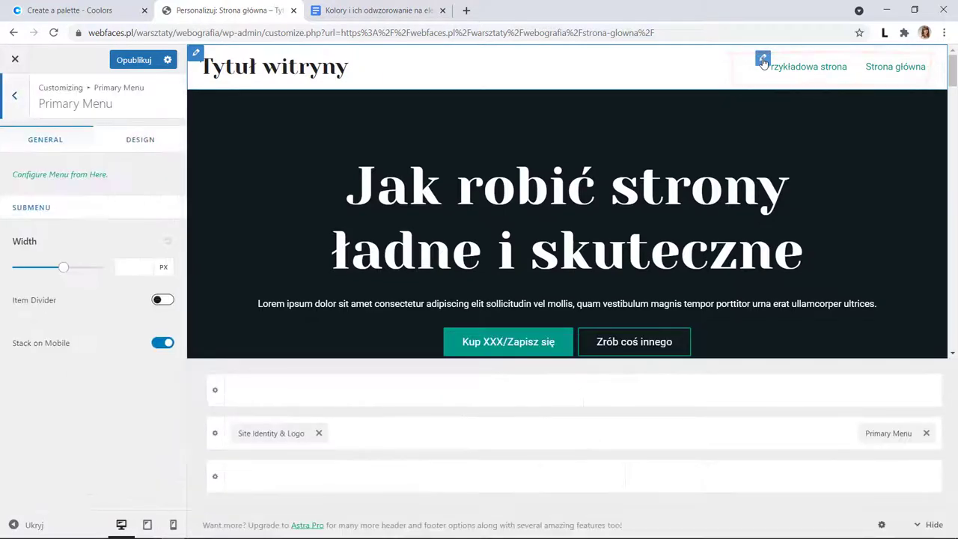
click(139, 140)
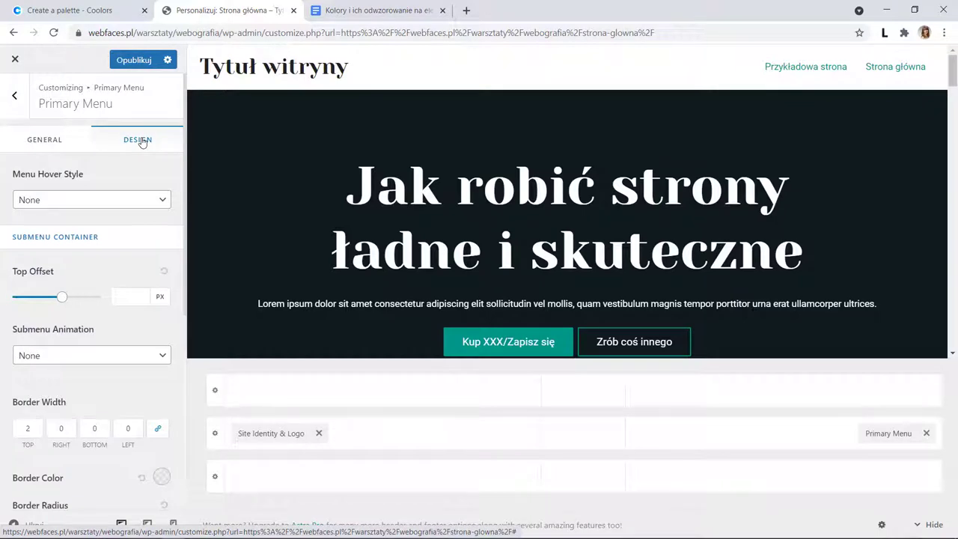
Set the Primary Menu's normal text/link colour to #183339, copied from the colour table's "Neutralny ciemny 2" row.
click(390, 12)
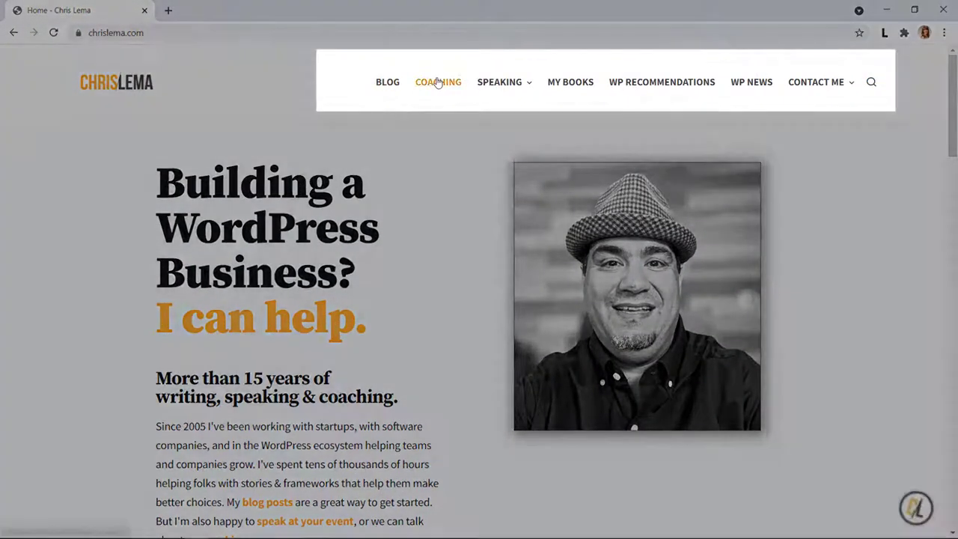
click(438, 82)
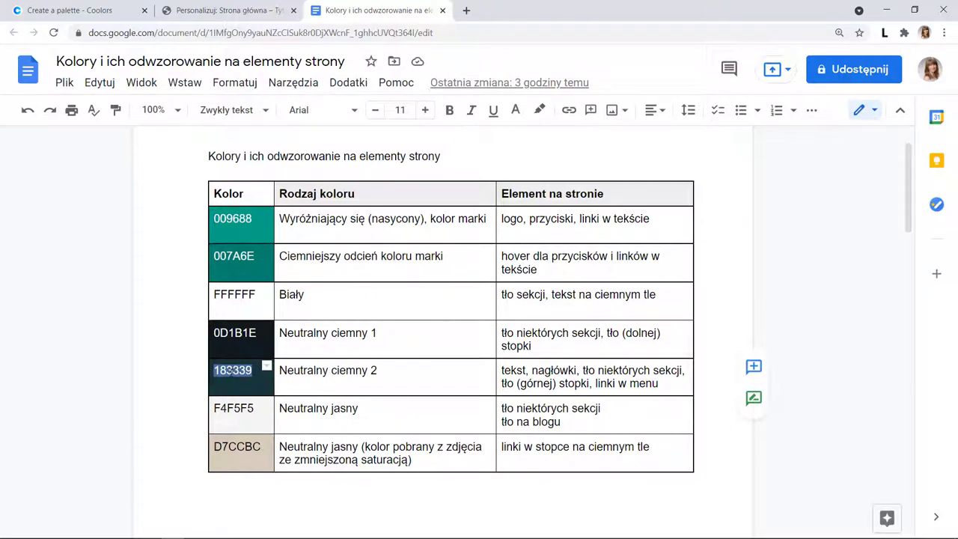
click(209, 11)
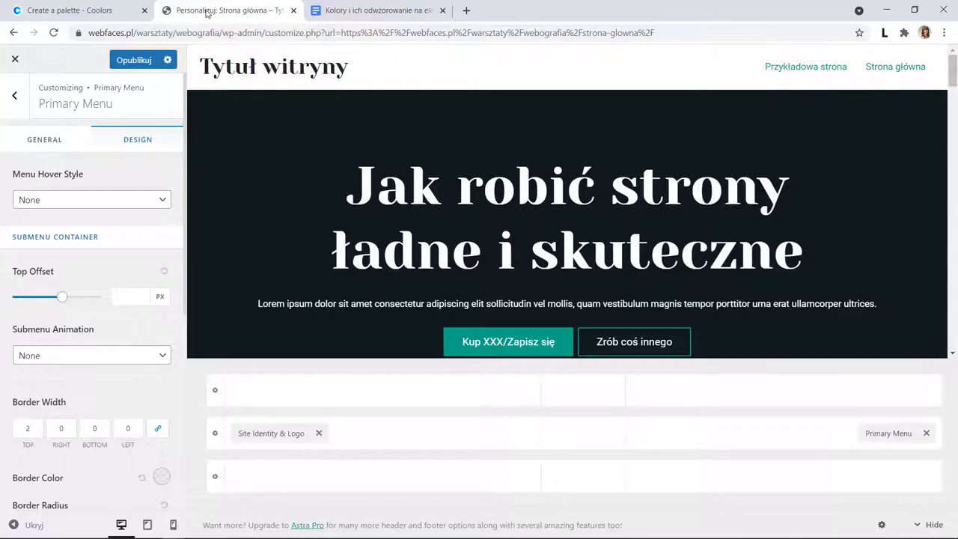
scroll(157, 347, down, 4)
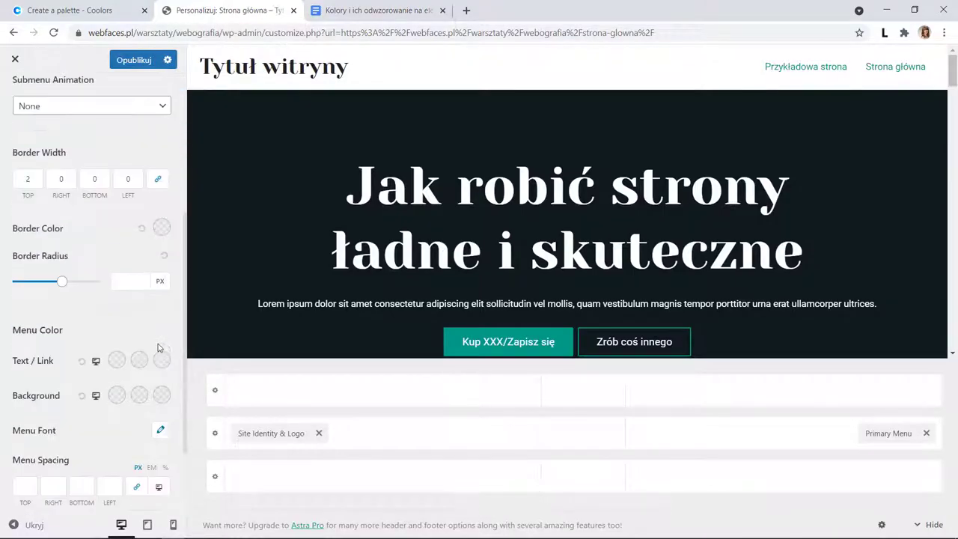
click(116, 362)
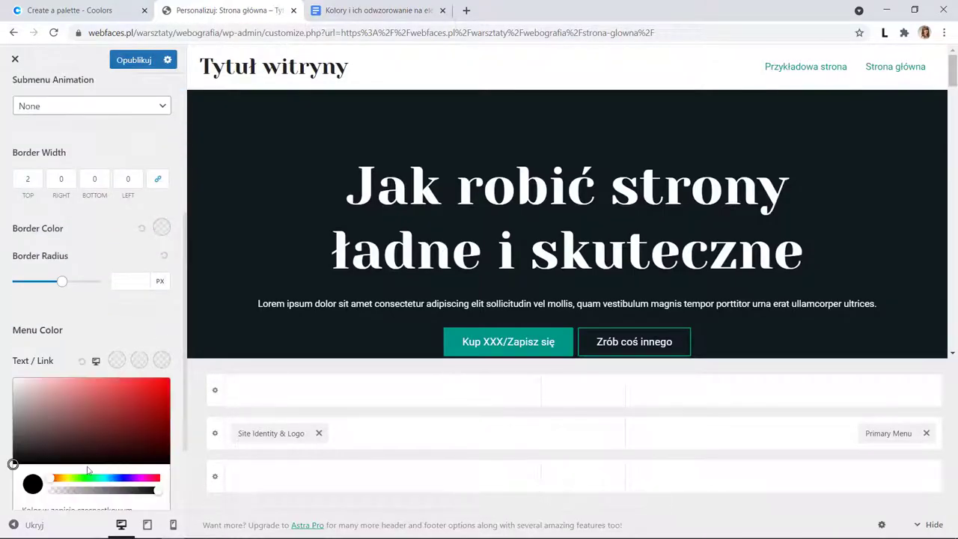
scroll(88, 470, down, 1)
drag(60, 423, 11, 427)
key(Escape)
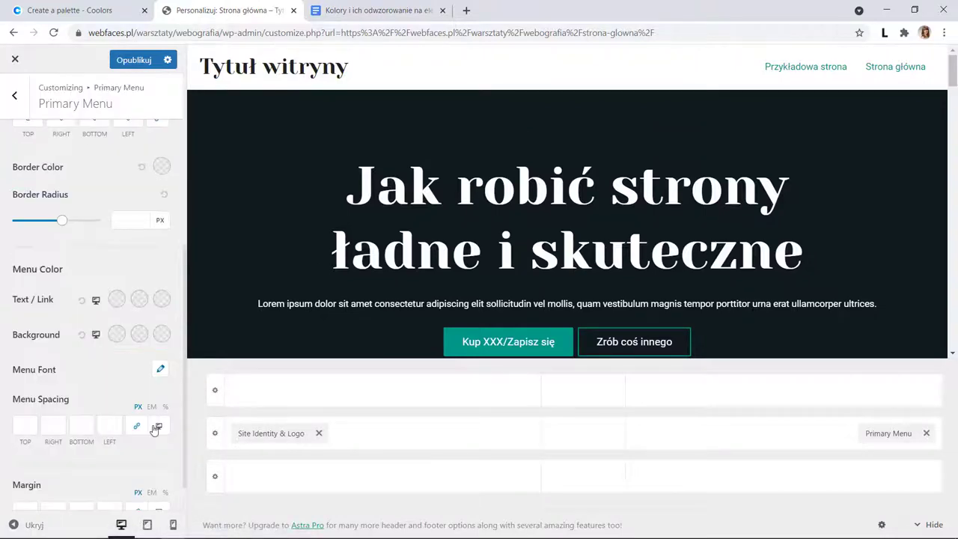
scroll(75, 459, down, 1)
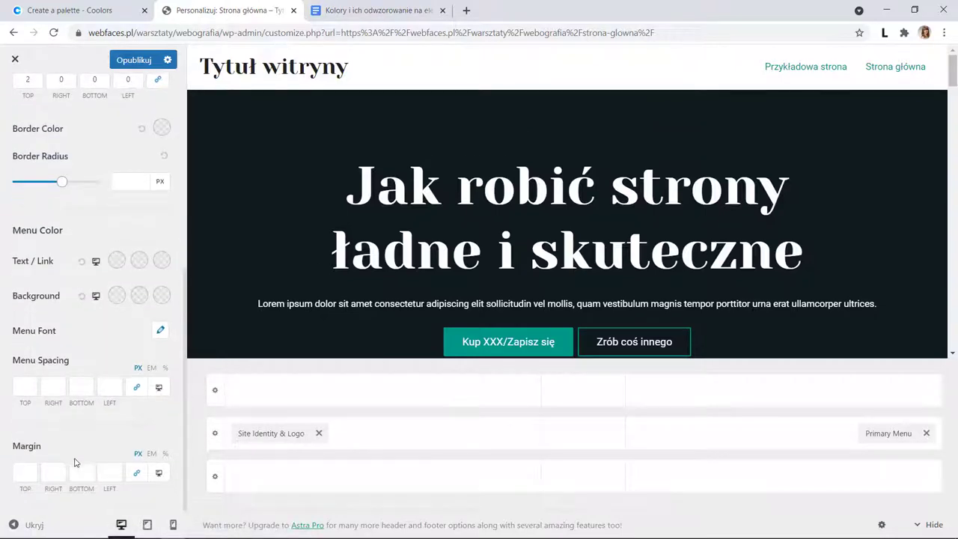
click(116, 263)
drag(66, 432, 27, 431)
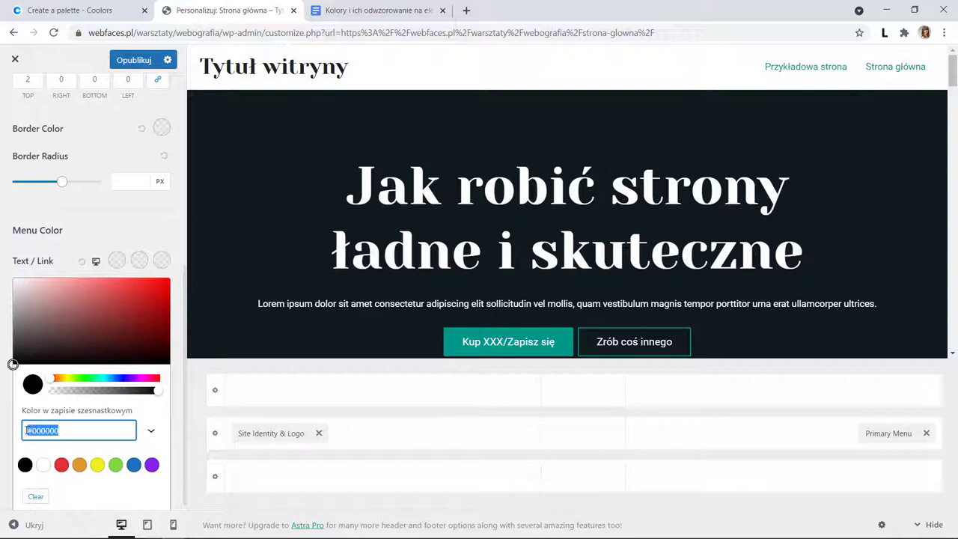
text(#183339)
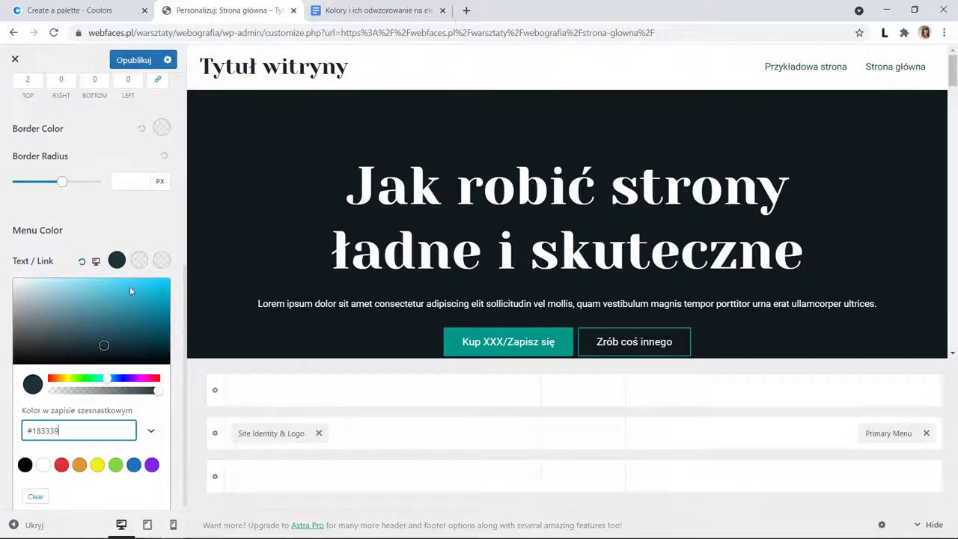
Set the Primary Menu's hover text/link colour to #007a6e, copied from the table's "Ciemniejszy odcień koloru marki" row.
click(374, 11)
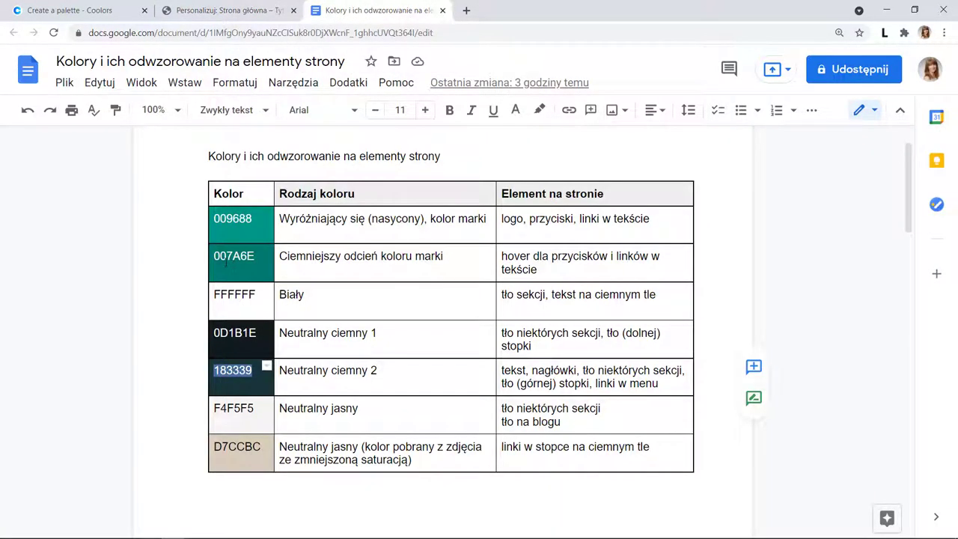
double_click(233, 256)
key(ctrl+c)
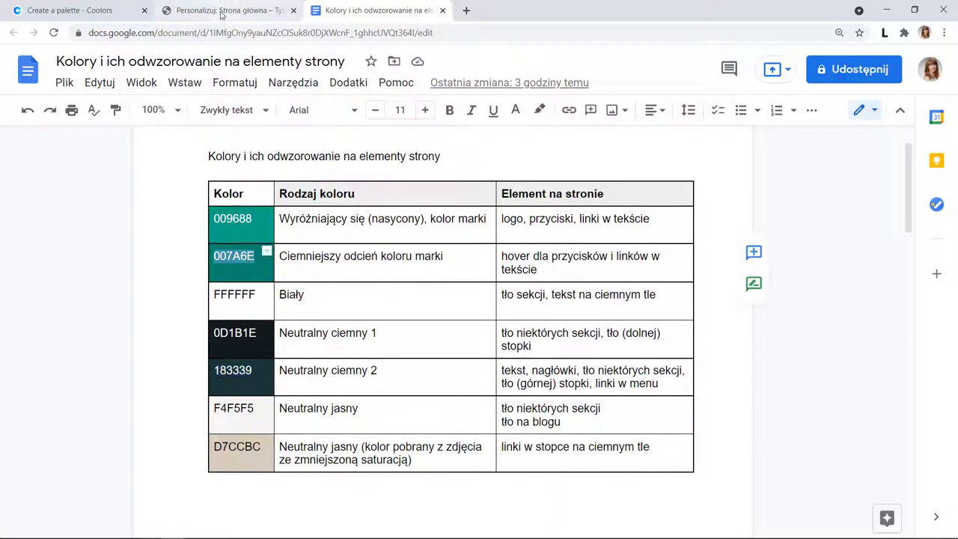
click(241, 6)
click(139, 260)
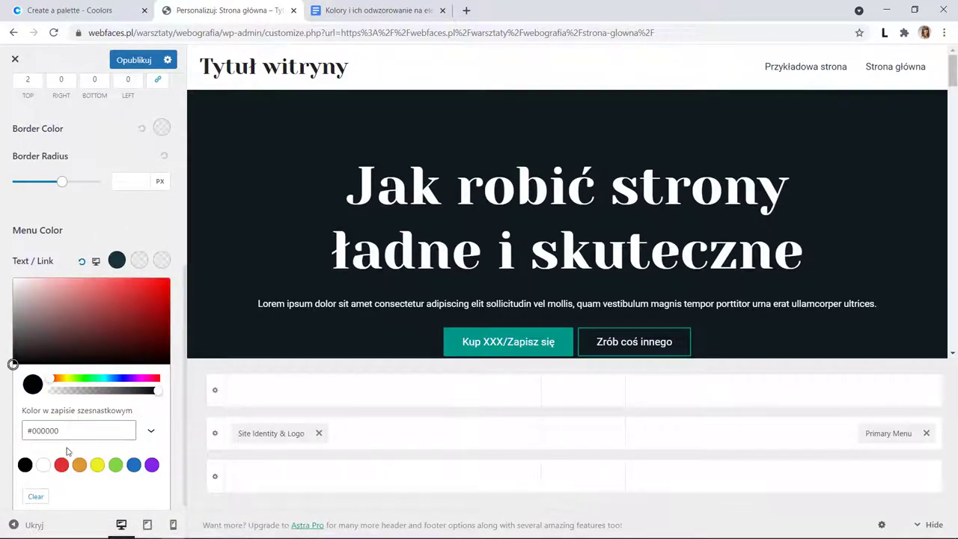
drag(56, 430, 28, 430)
key(ctrl+v)
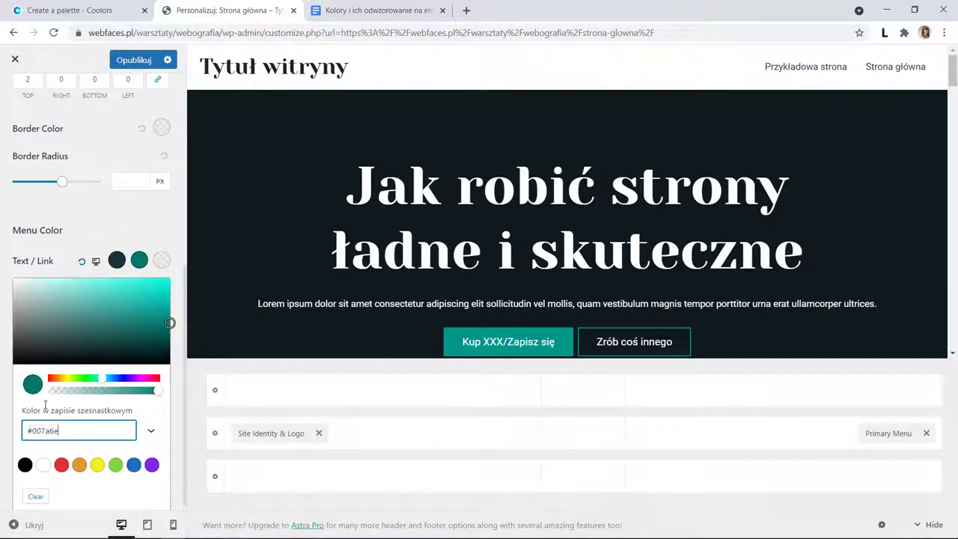
Set the Primary Menu's active text/link colour to #009688, copied from the table's "Wyróżniający się (nasycony), kolor marki" row, and publish the customizer changes.
click(381, 10)
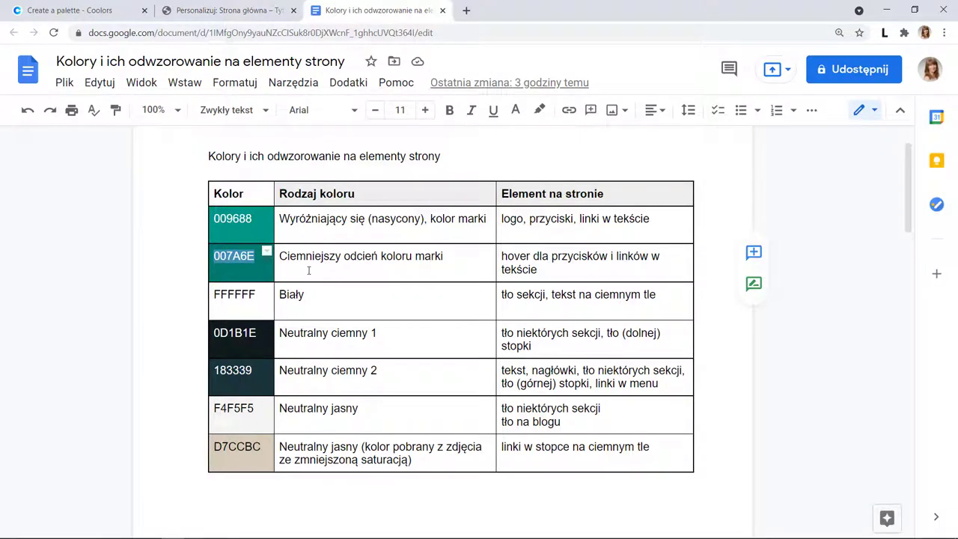
double_click(233, 218)
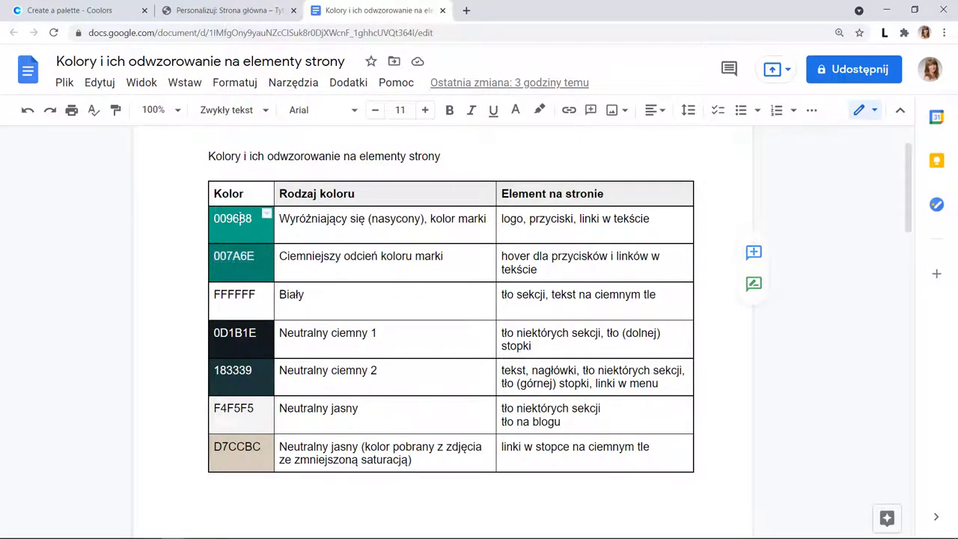
click(200, 11)
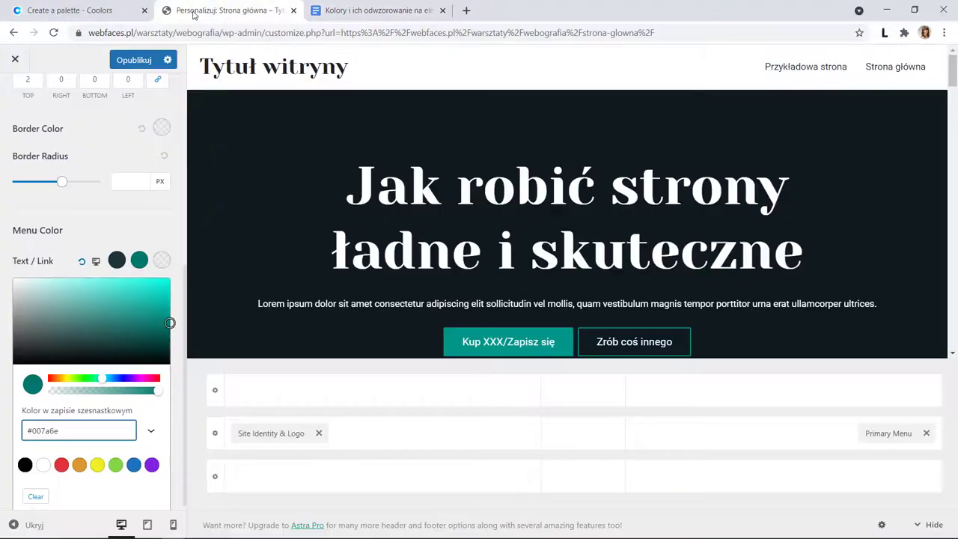
click(161, 262)
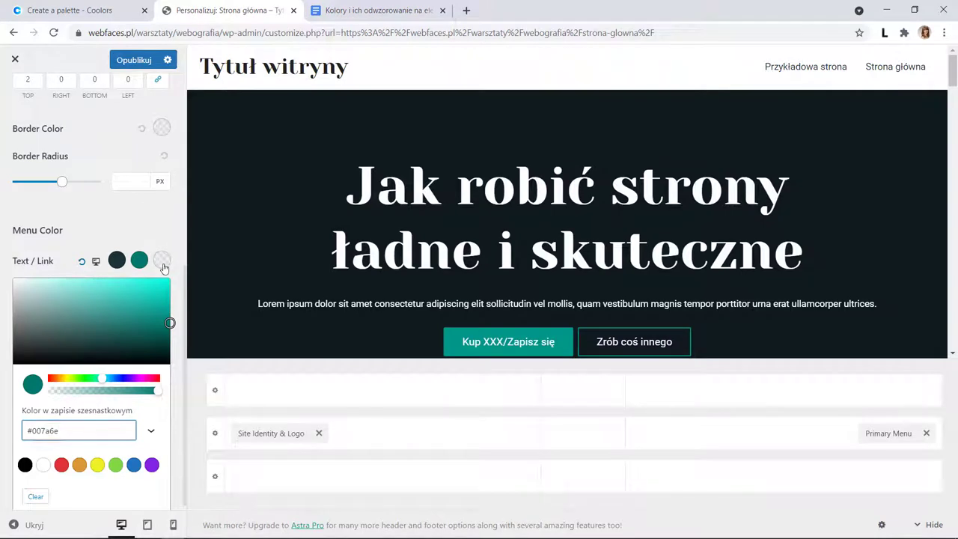
drag(73, 431, 23, 429)
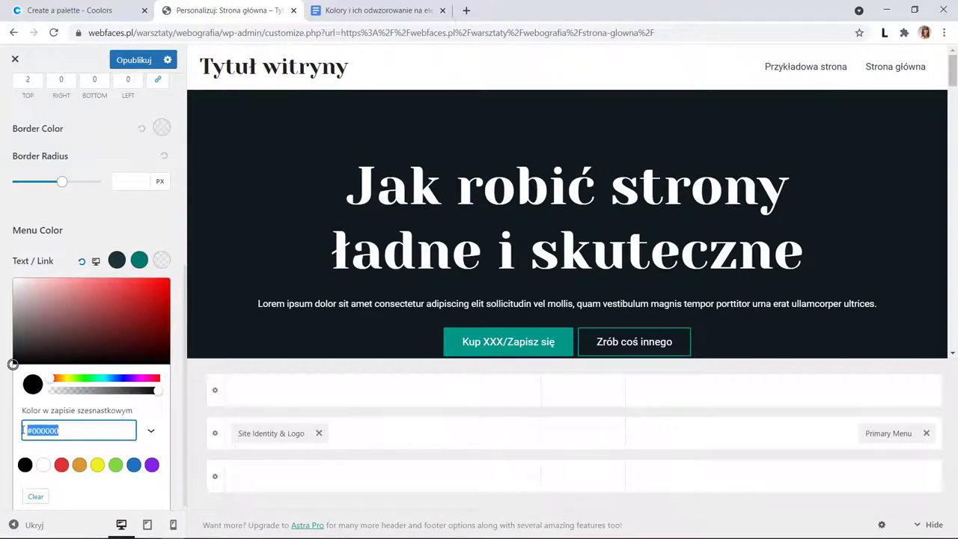
text(#009688)
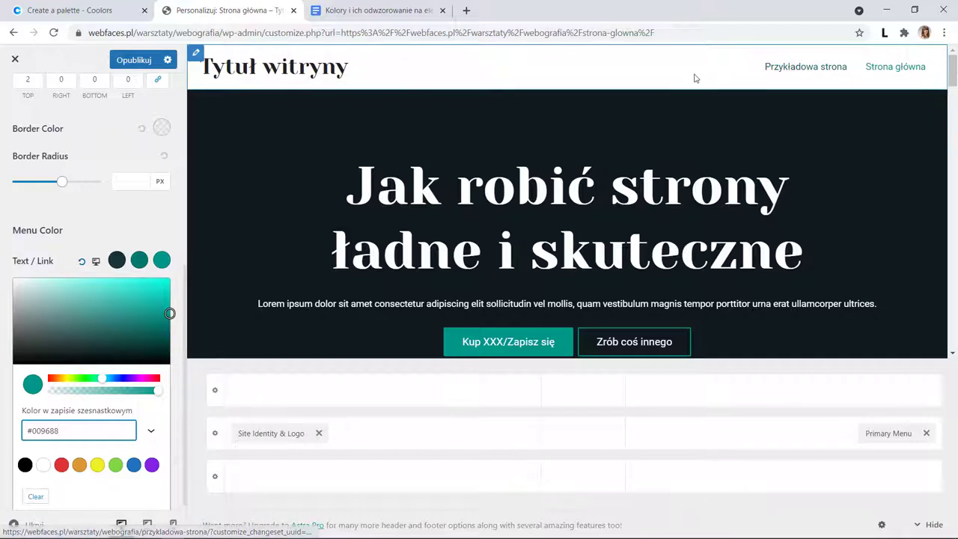
click(135, 59)
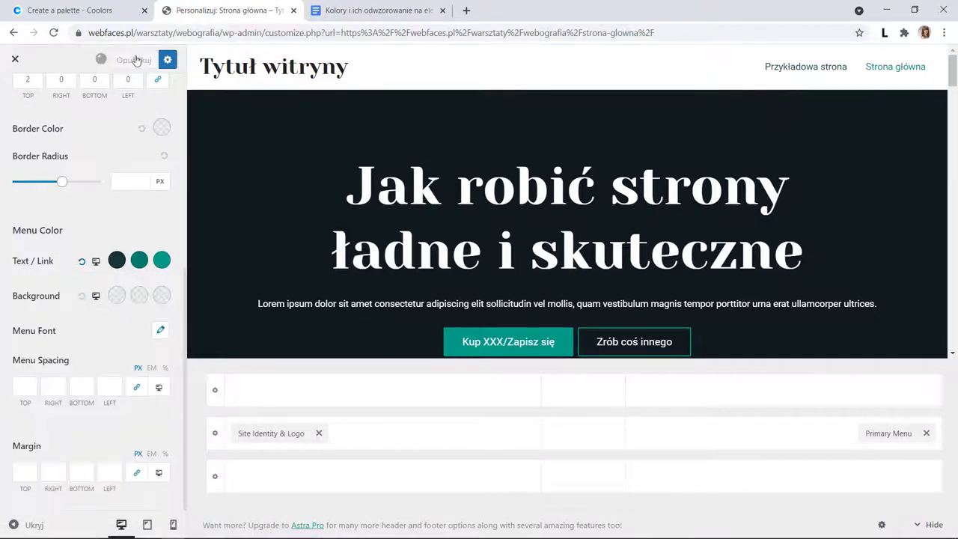